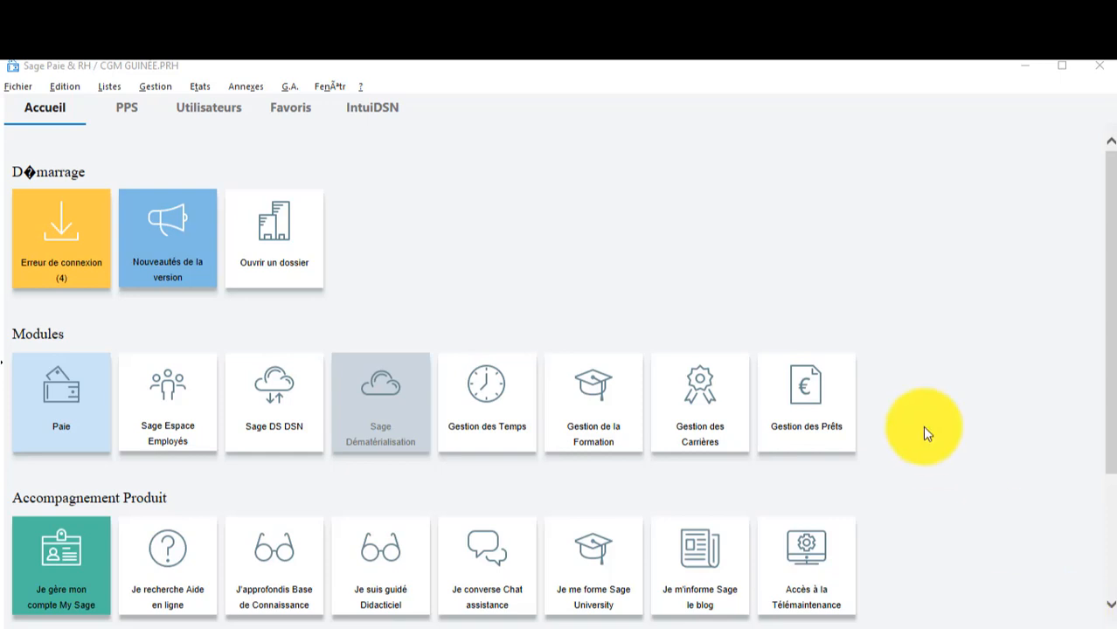
Calculate the listed employee's payslip for 01/11/21 to 30/11/21 with calculation date 08/11/21 and review its pay and contribution lines.
{"action": "left_click", "coordinate": [155, 86]}
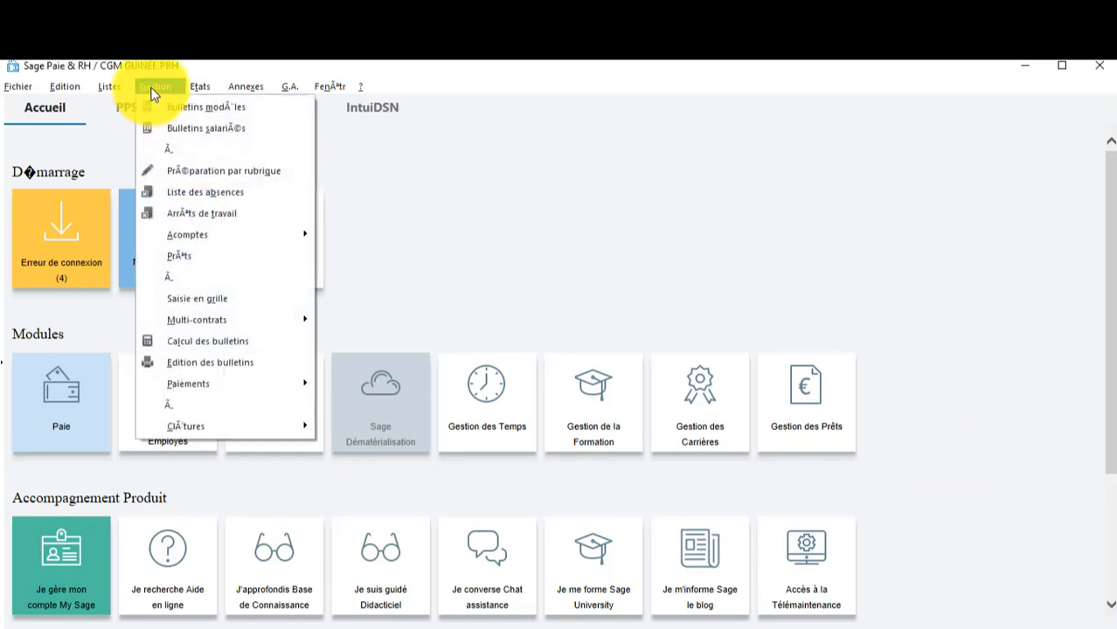
{"action": "left_click", "coordinate": [192, 130]}
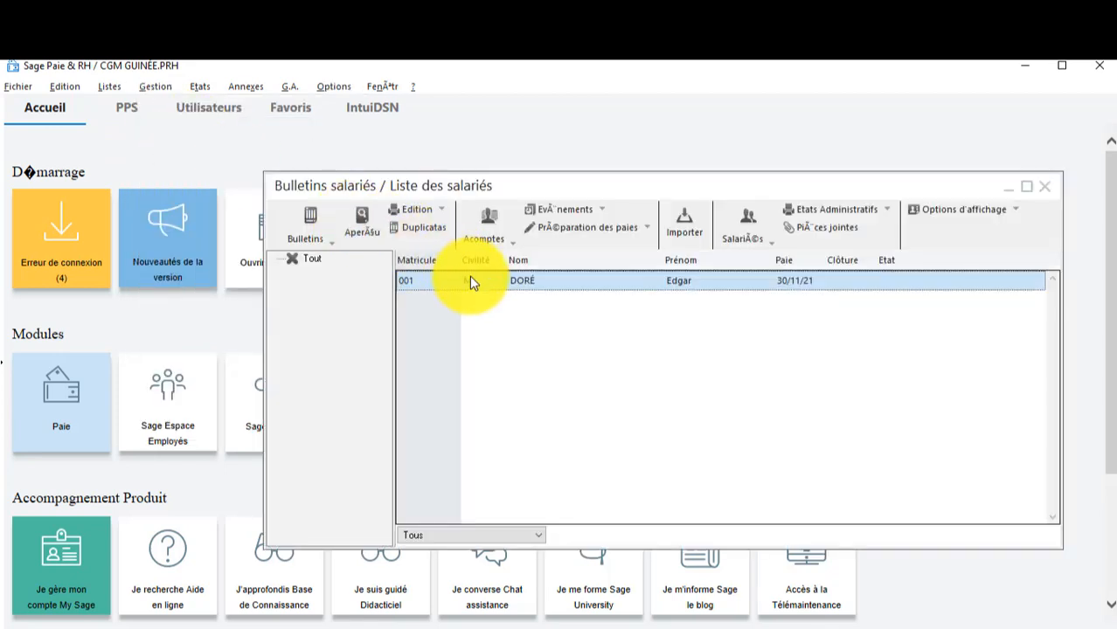
{"action": "double_click", "coordinate": [469, 280]}
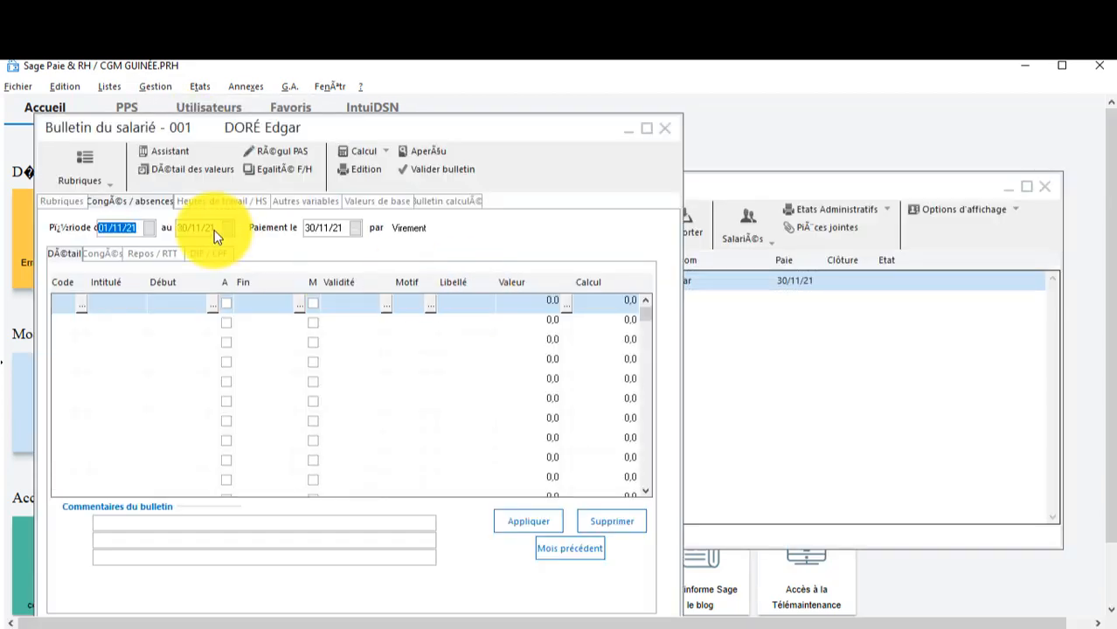
{"action": "left_click", "coordinate": [351, 152]}
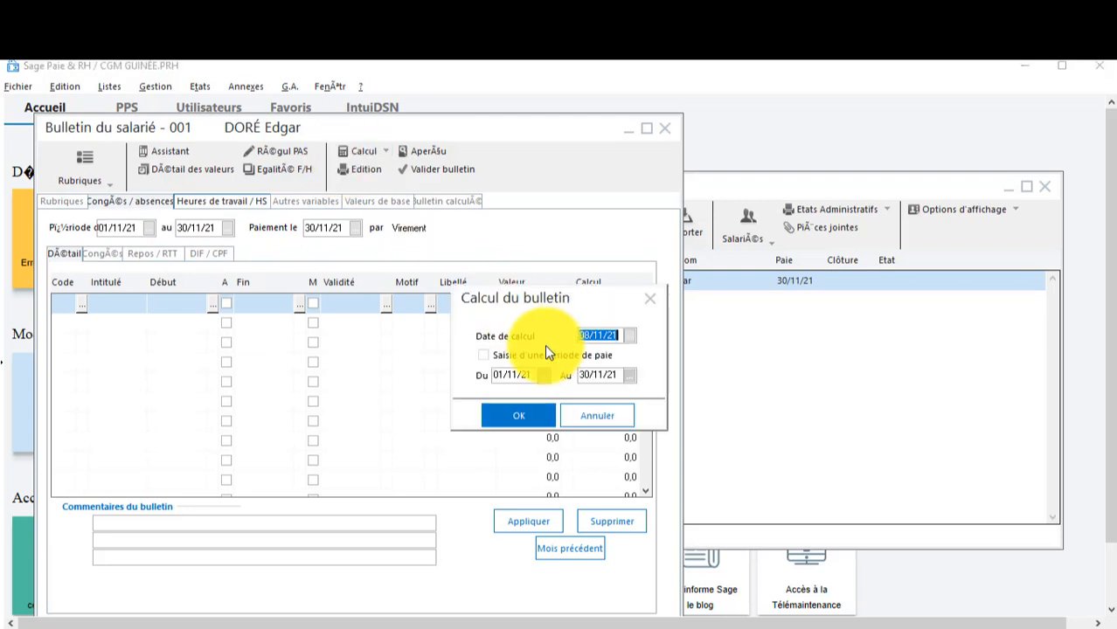
{"action": "left_click", "coordinate": [524, 418]}
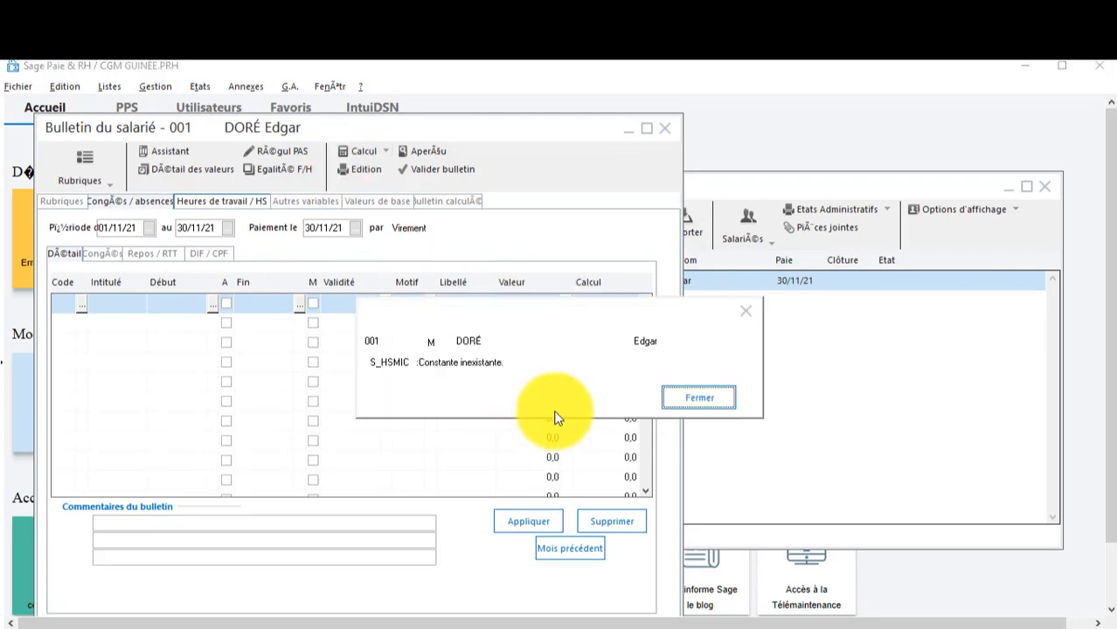
{"action": "left_click", "coordinate": [689, 398]}
{"action": "left_click", "coordinate": [689, 398]}
{"action": "left_click", "coordinate": [689, 400]}
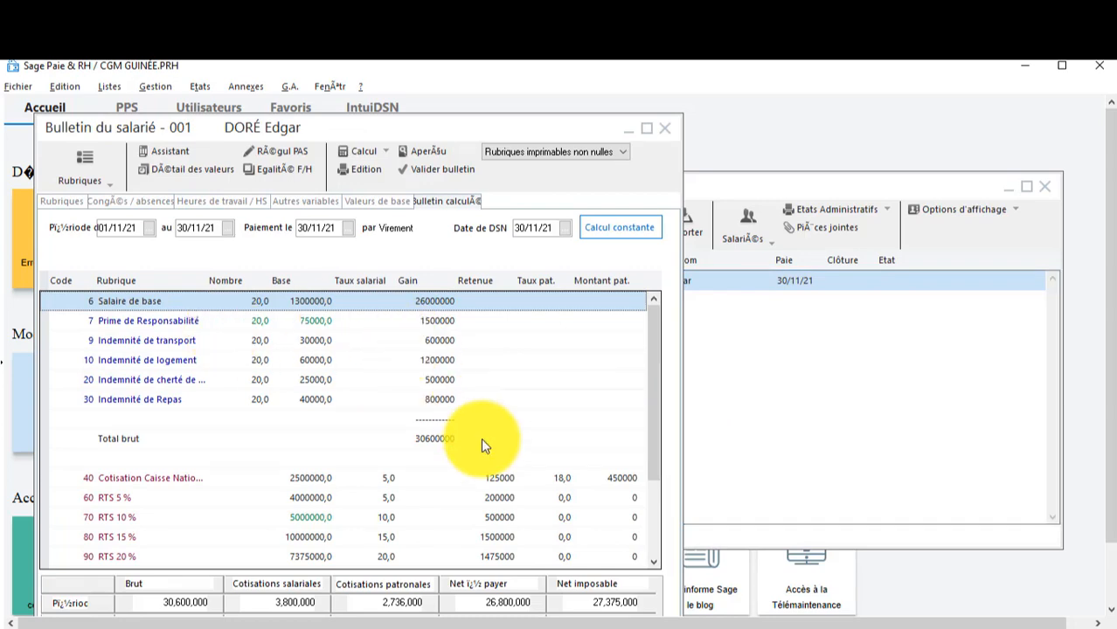
{"action": "left_click_drag", "start_coordinate": [655, 418], "coordinate": [659, 524]}
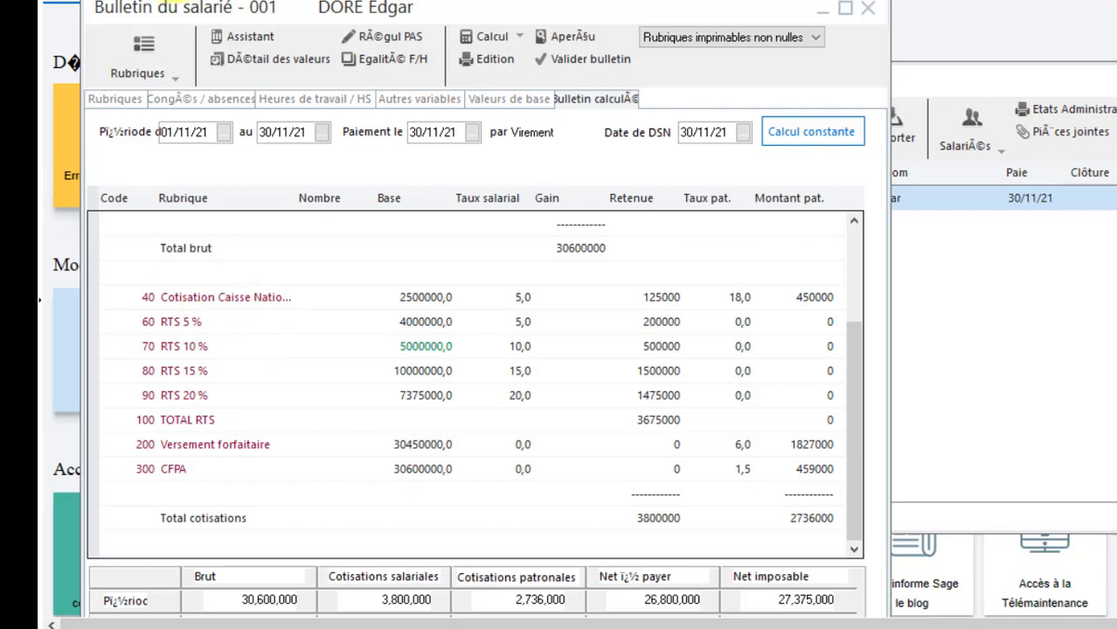
Try to set the base salary to 1200000 in the employee record's pay information while the payslip is still open.
{"action": "left_click", "coordinate": [174, 0]}
{"action": "left_click", "coordinate": [217, 0]}
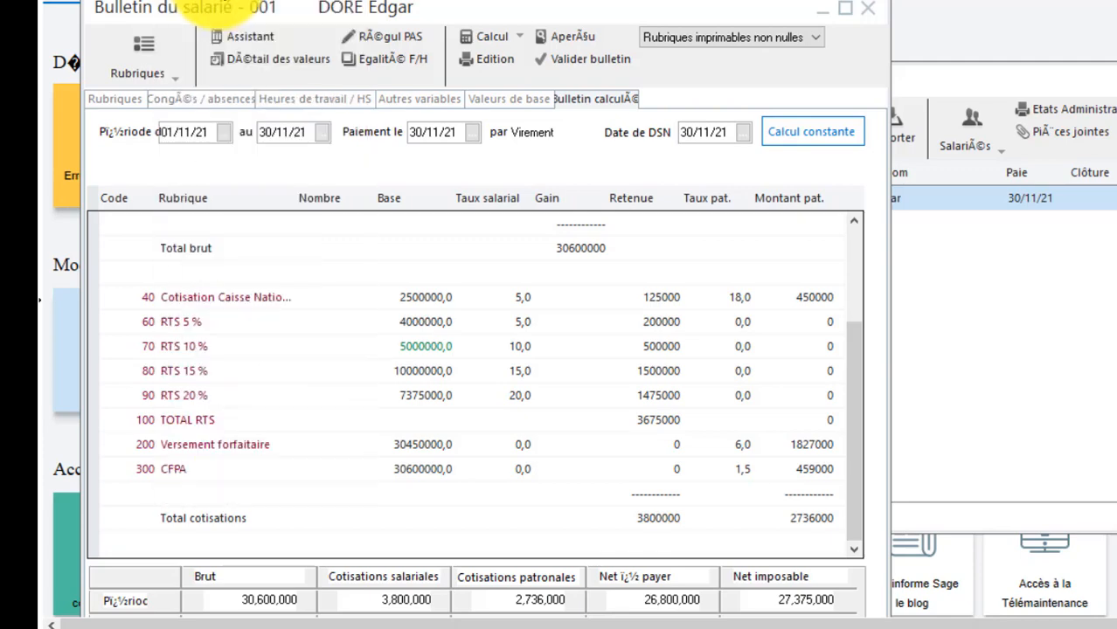
{"action": "double_click", "coordinate": [690, 149]}
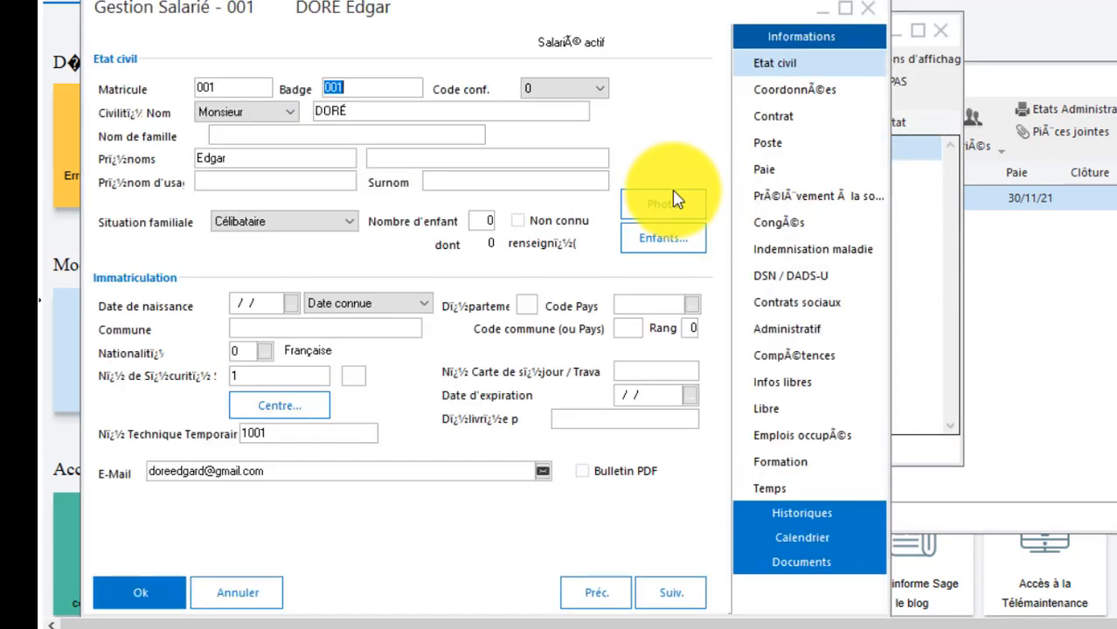
{"action": "left_click", "coordinate": [779, 169]}
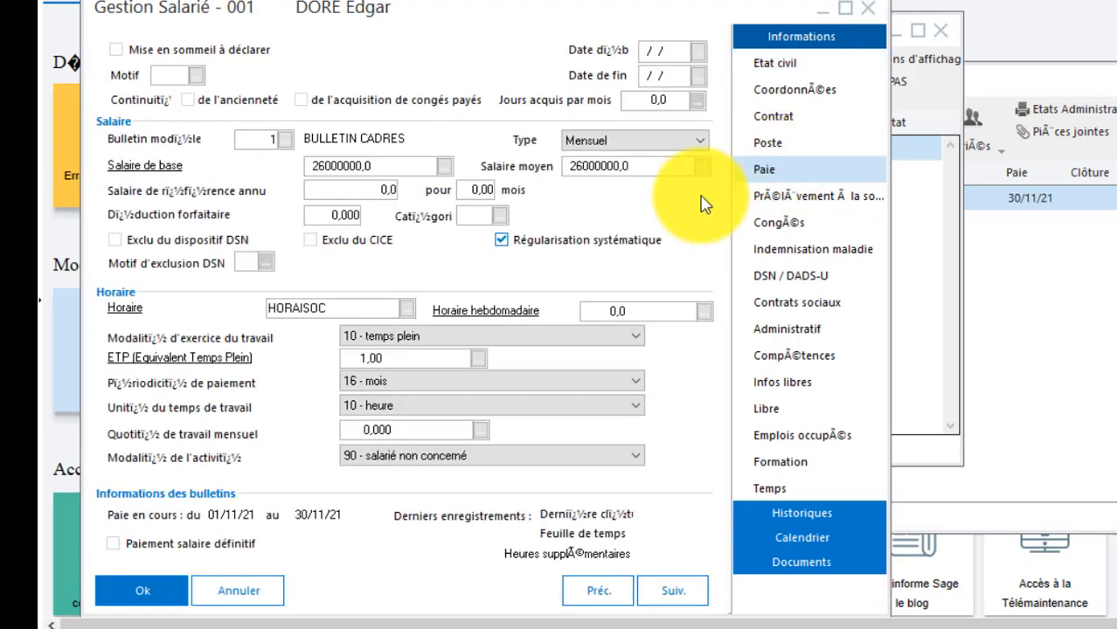
{"action": "left_click", "coordinate": [419, 166]}
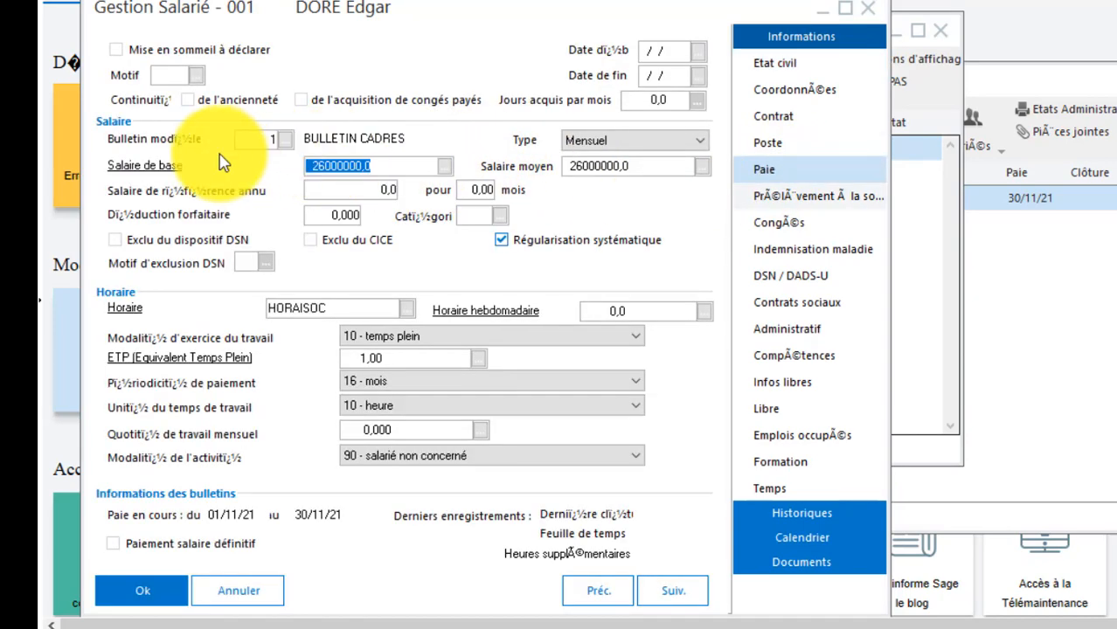
{"action": "type", "text": "1200000"}
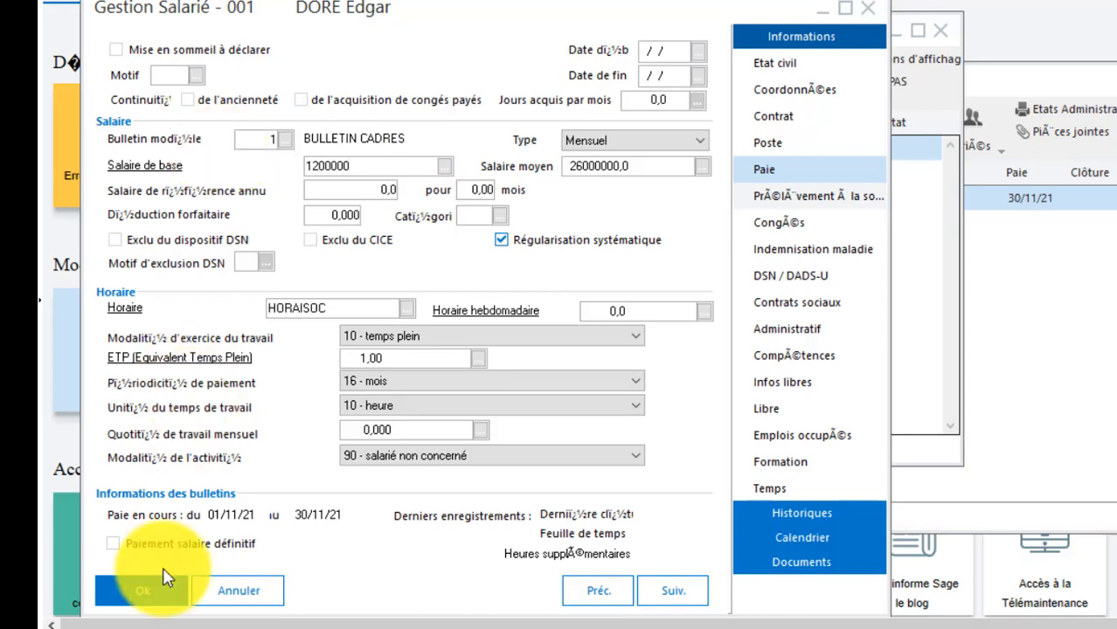
{"action": "left_click", "coordinate": [162, 599]}
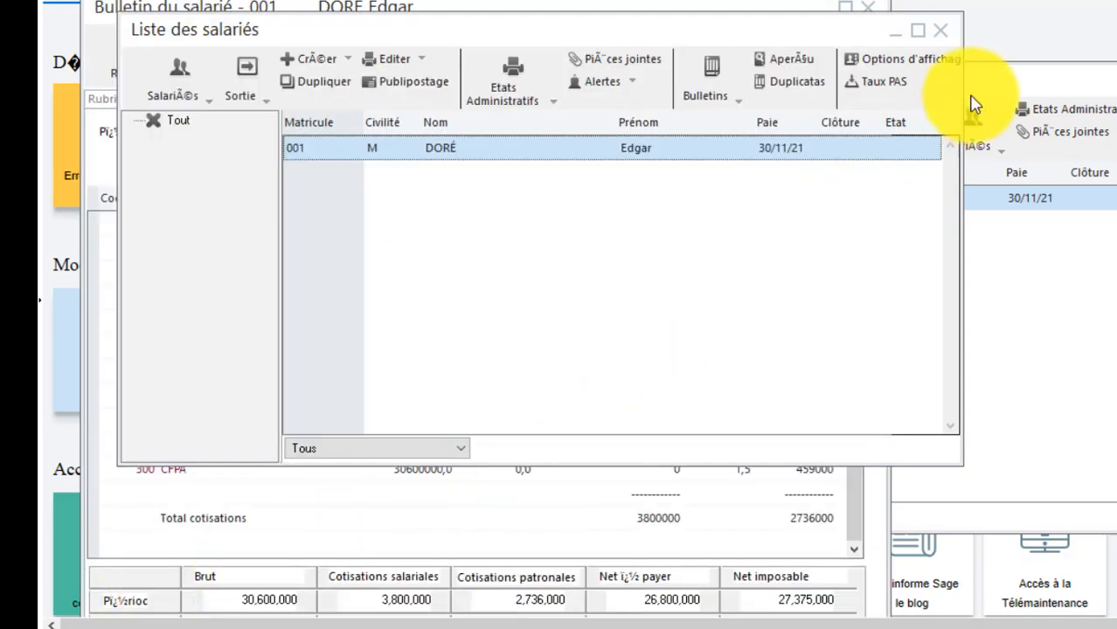
{"action": "left_click", "coordinate": [942, 33]}
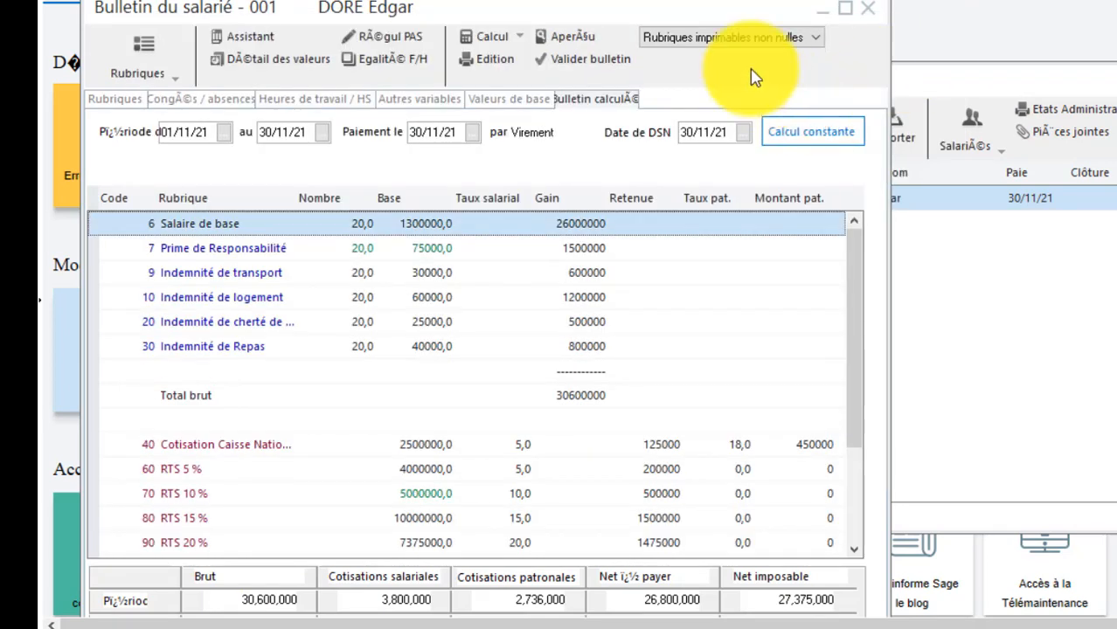
Recalculate the open payslip and dismiss the missing-constant messages.
{"action": "left_click", "coordinate": [481, 38]}
{"action": "left_click", "coordinate": [699, 367]}
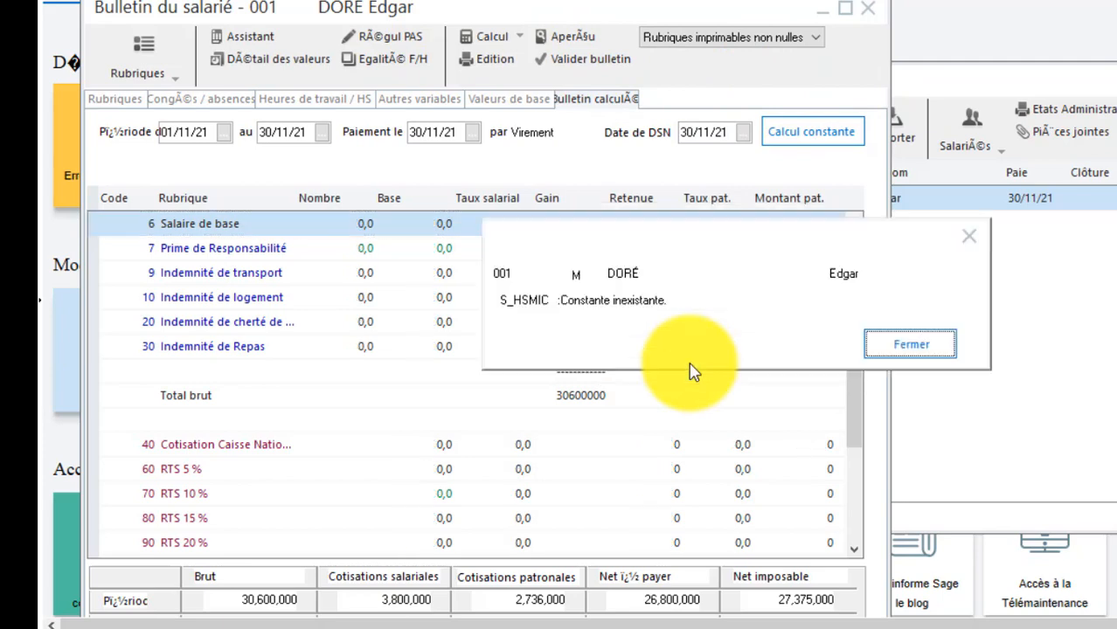
{"action": "left_click", "coordinate": [916, 343]}
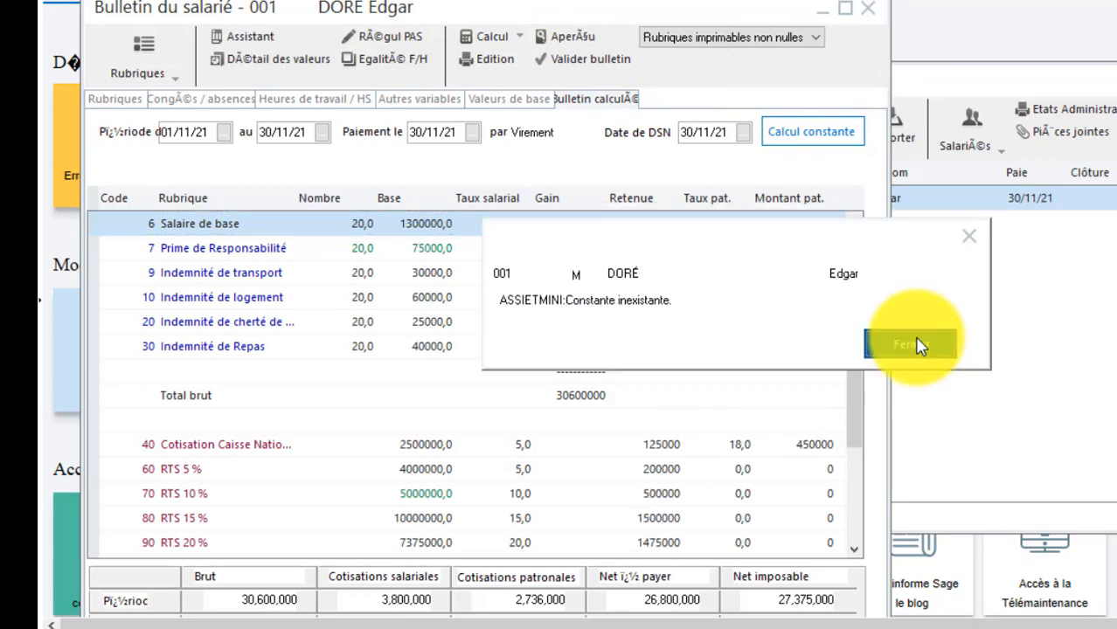
{"action": "left_click", "coordinate": [916, 345]}
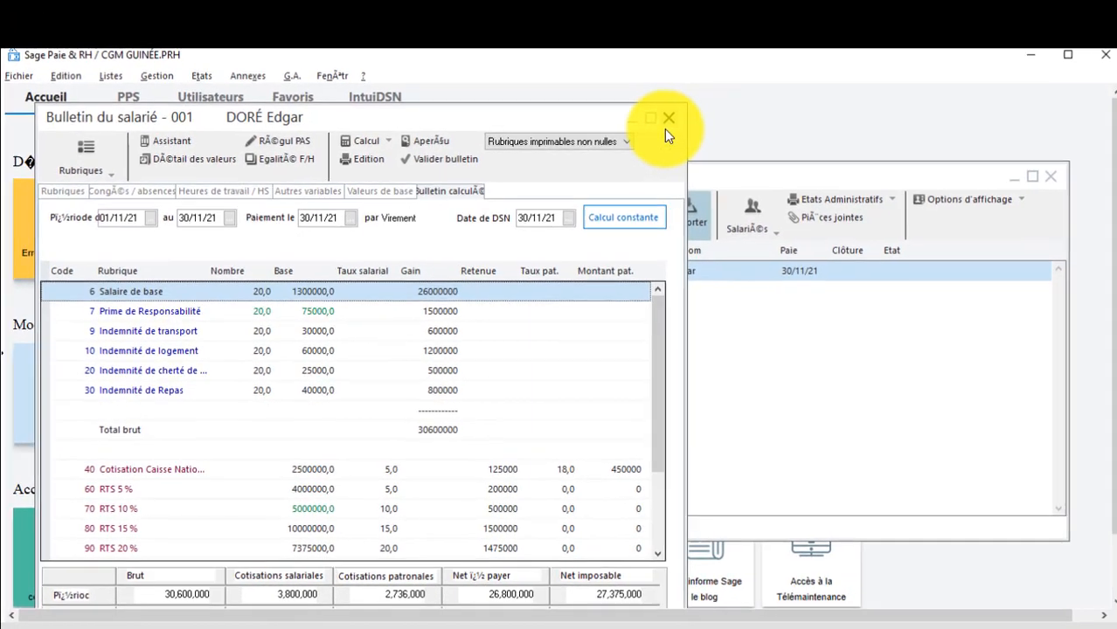
Close the employee's payslip with its modifications saved, and close the payslip list.
{"action": "left_click", "coordinate": [667, 119]}
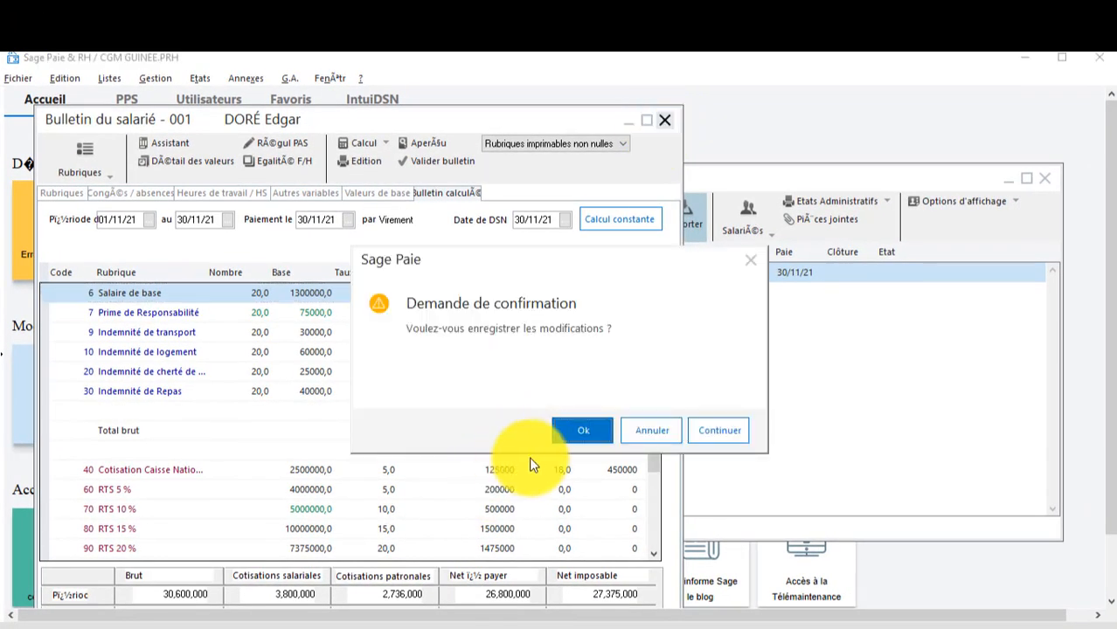
{"action": "left_click", "coordinate": [570, 435]}
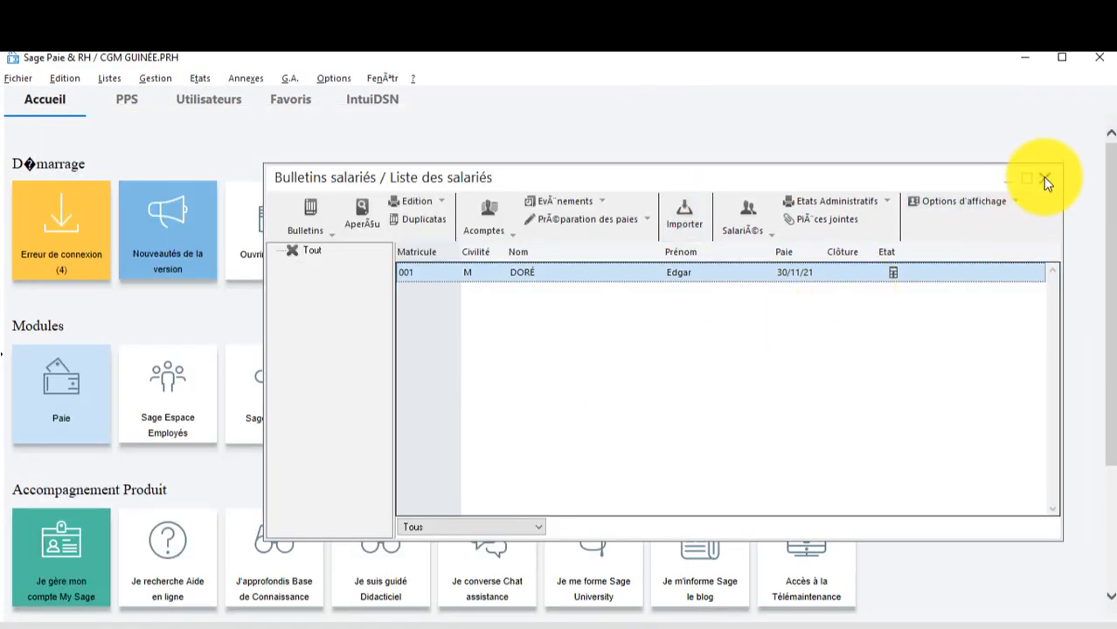
{"action": "left_click", "coordinate": [1044, 178]}
Set the base salary to 1200000 in the employee record's pay information, save the record and close the employee list.
{"action": "left_click", "coordinate": [107, 80]}
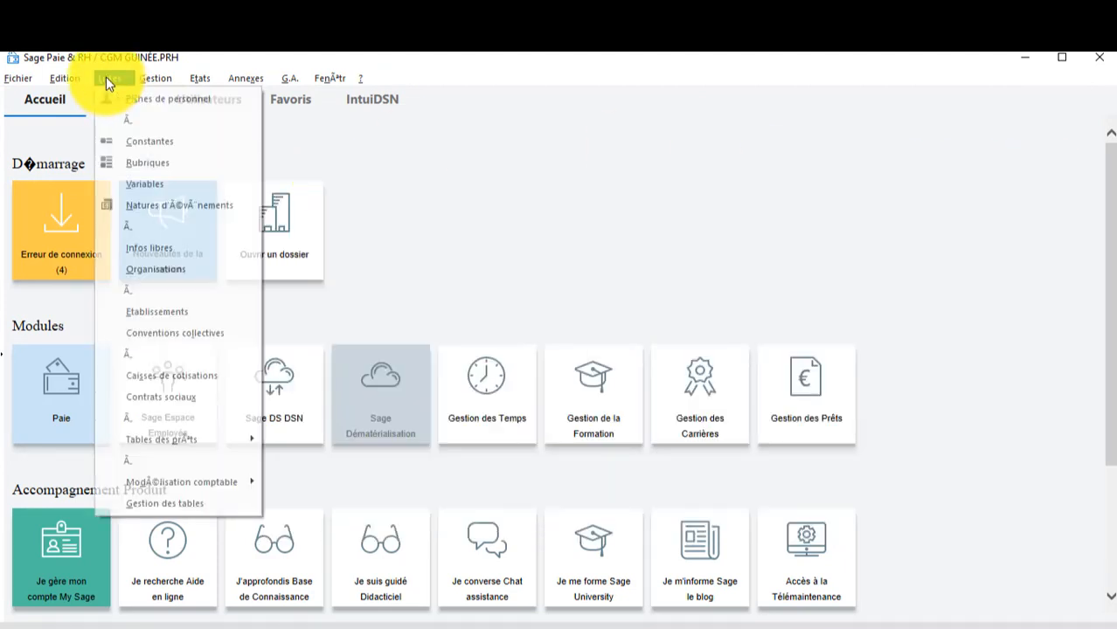
{"action": "left_click", "coordinate": [167, 99]}
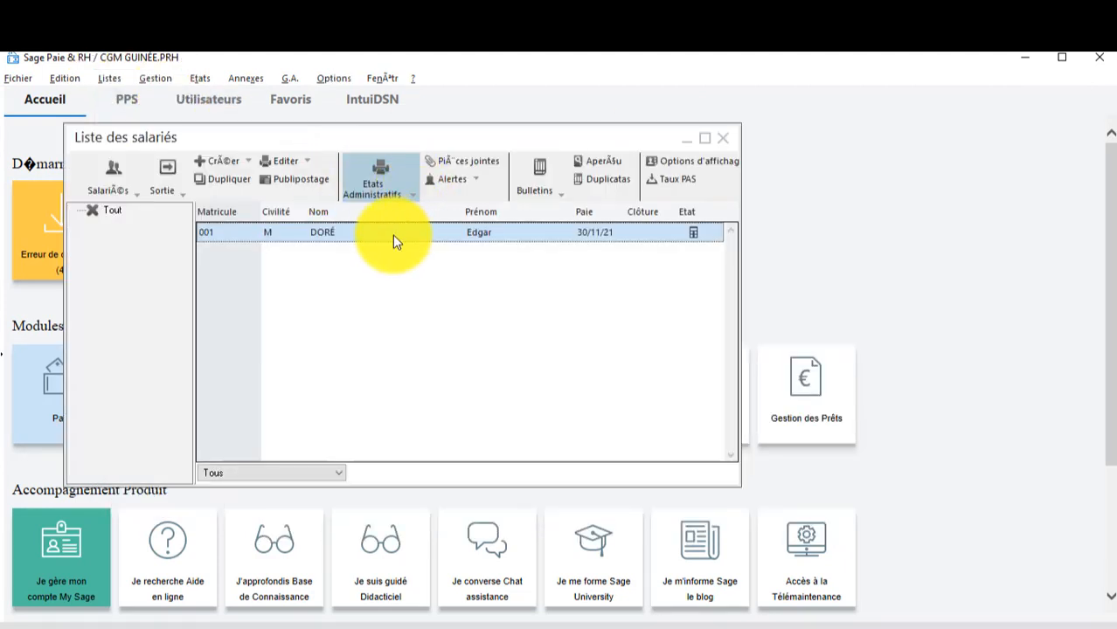
{"action": "double_click", "coordinate": [392, 234]}
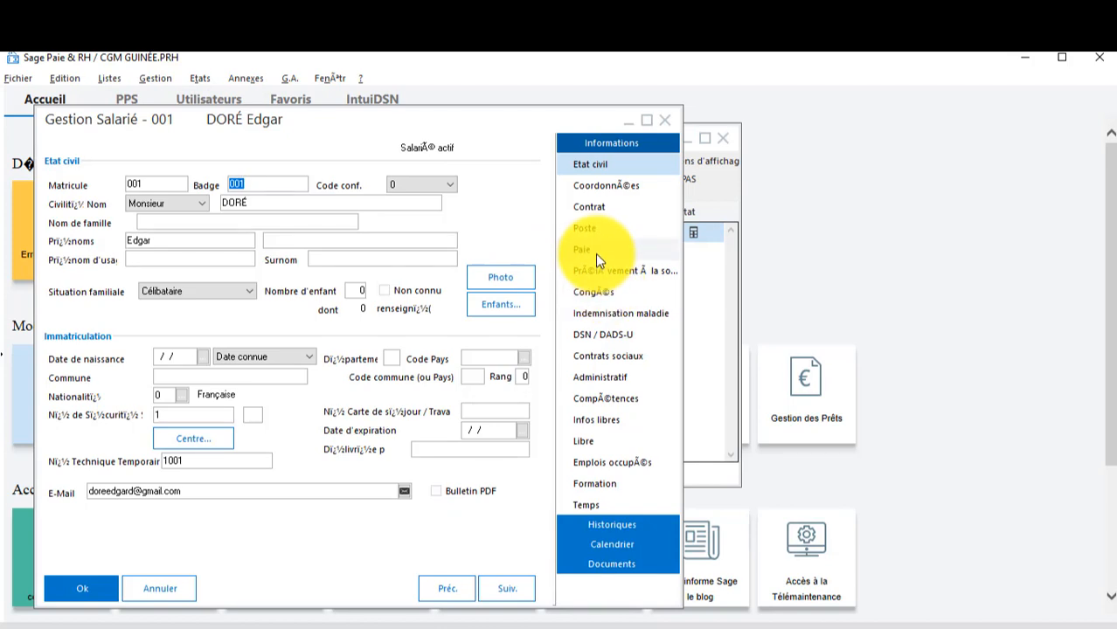
{"action": "left_click", "coordinate": [595, 252]}
{"action": "left_click", "coordinate": [277, 250]}
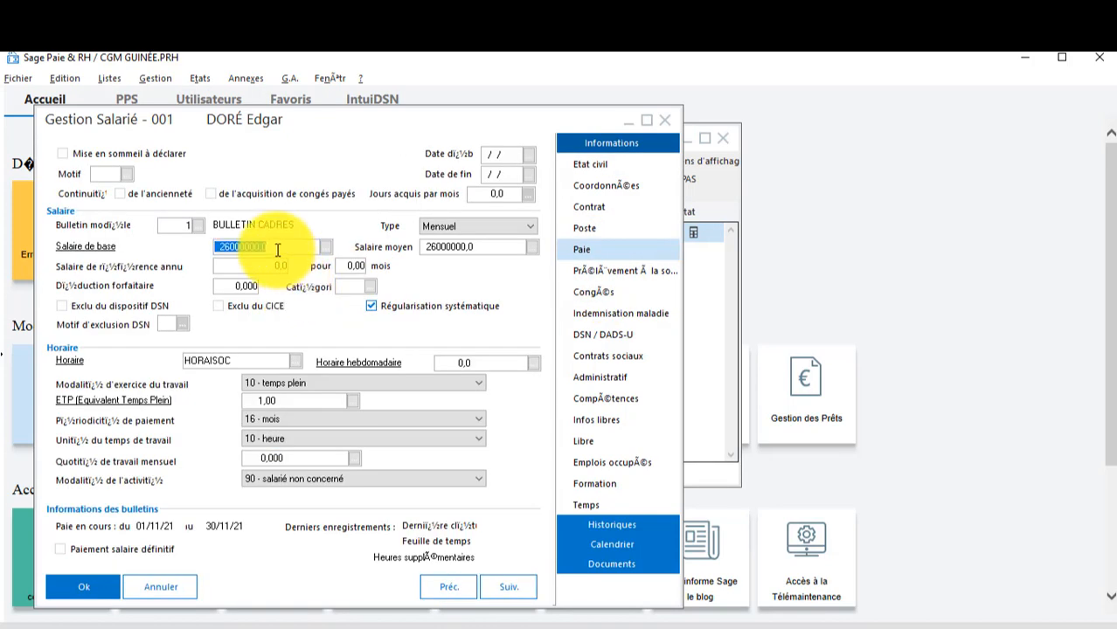
{"action": "type", "text": "1200000"}
{"action": "left_click", "coordinate": [80, 585]}
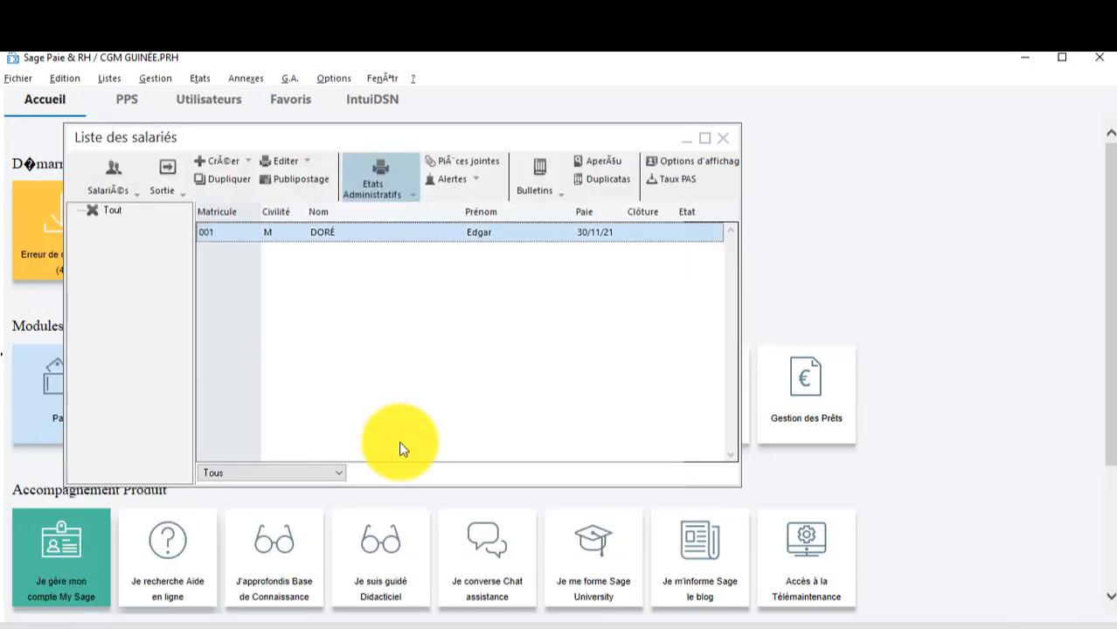
{"action": "left_click", "coordinate": [723, 138]}
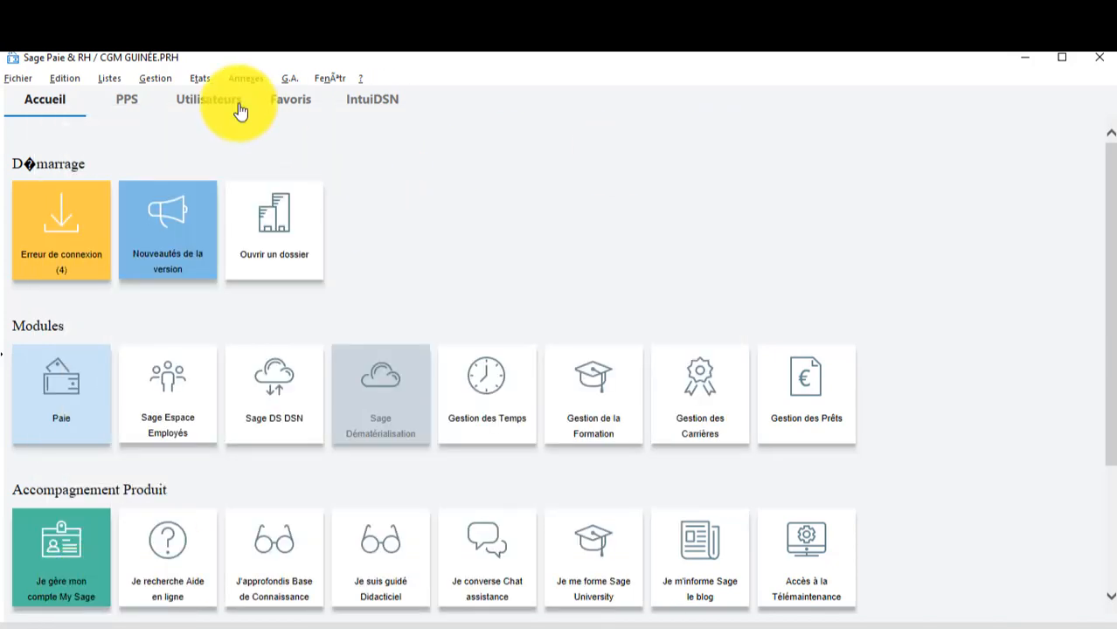
Reopen the employee record to check the base salary in its pay information, and close the record and the list.
{"action": "left_click", "coordinate": [111, 78]}
{"action": "left_click", "coordinate": [150, 99]}
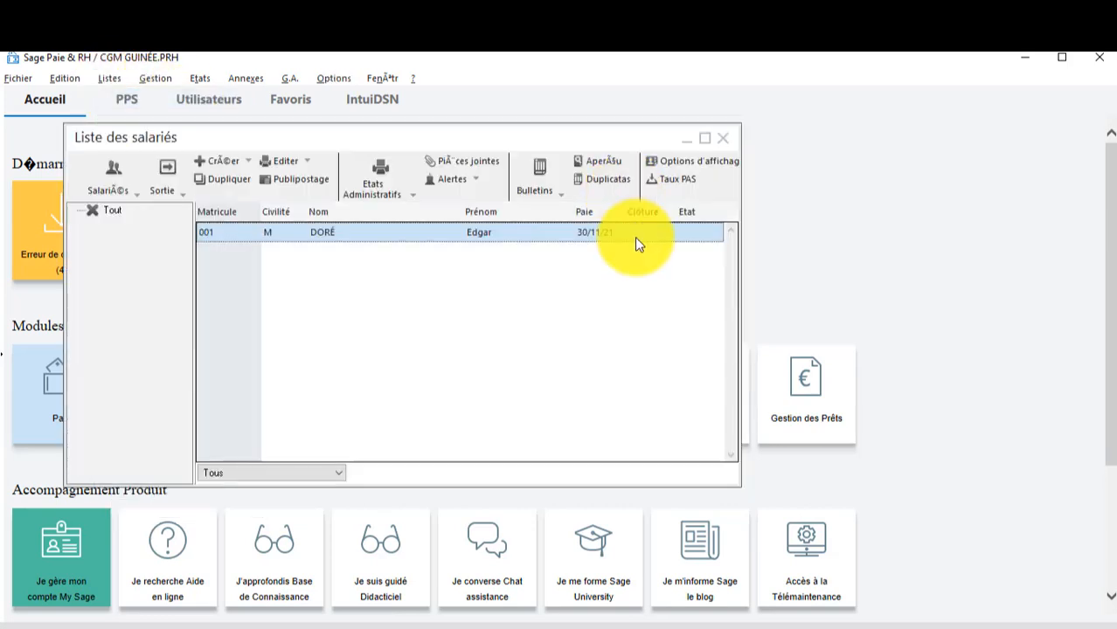
{"action": "double_click", "coordinate": [635, 239]}
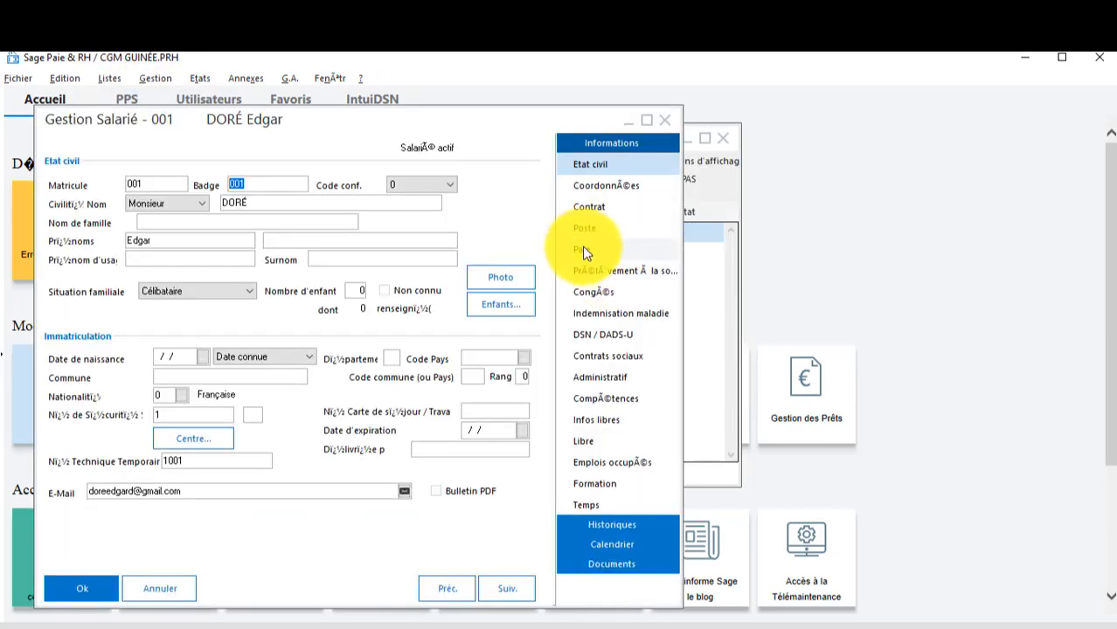
{"action": "left_click", "coordinate": [580, 250]}
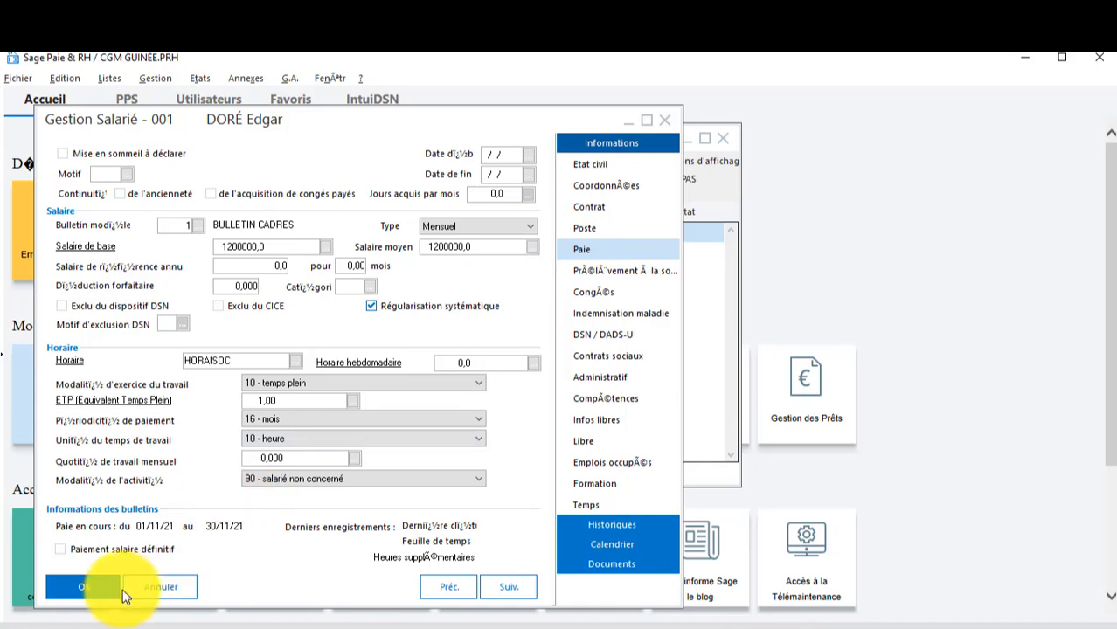
{"action": "left_click", "coordinate": [86, 588]}
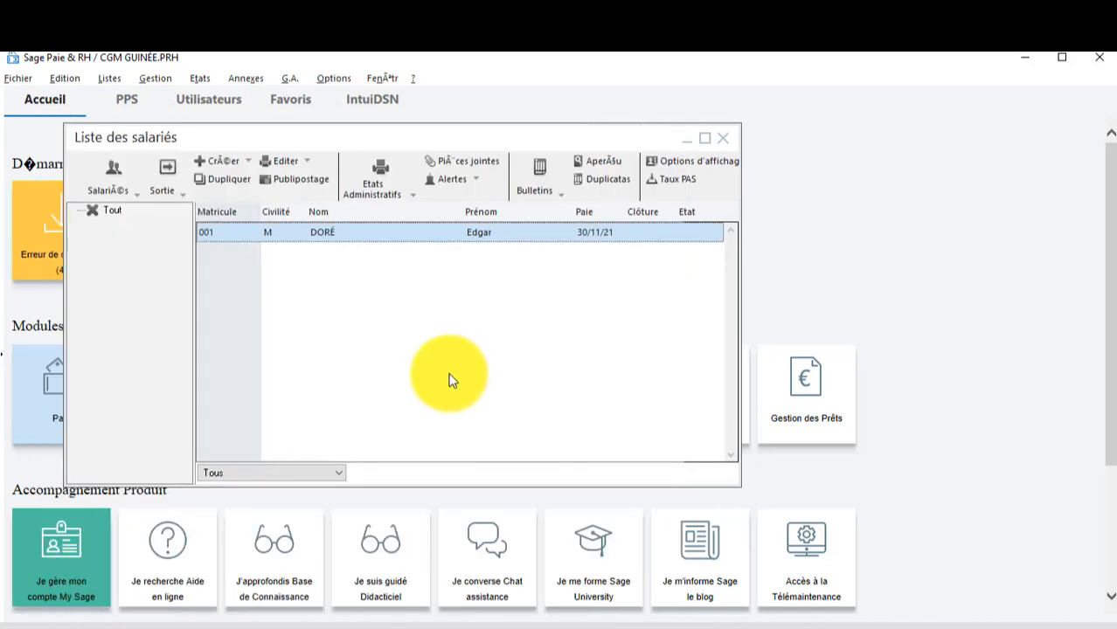
{"action": "left_click", "coordinate": [723, 138]}
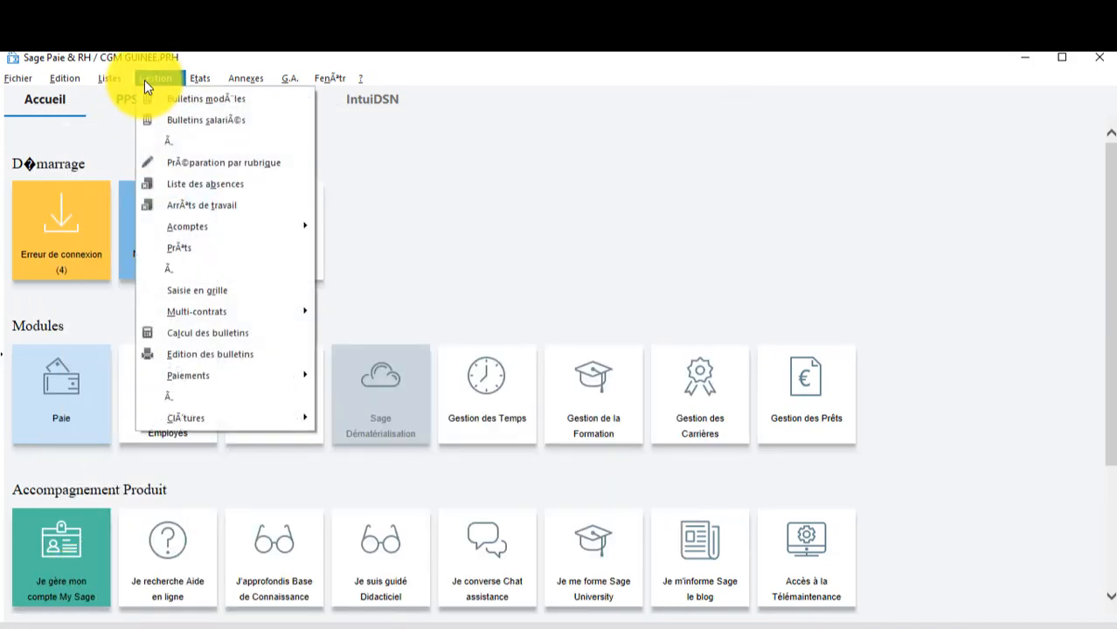
Reopen the employee's payslip and recalculate it for 01/11/21 to 30/11/21 with calculation date 08/11/21.
{"action": "left_click", "coordinate": [146, 78]}
{"action": "left_click", "coordinate": [178, 118]}
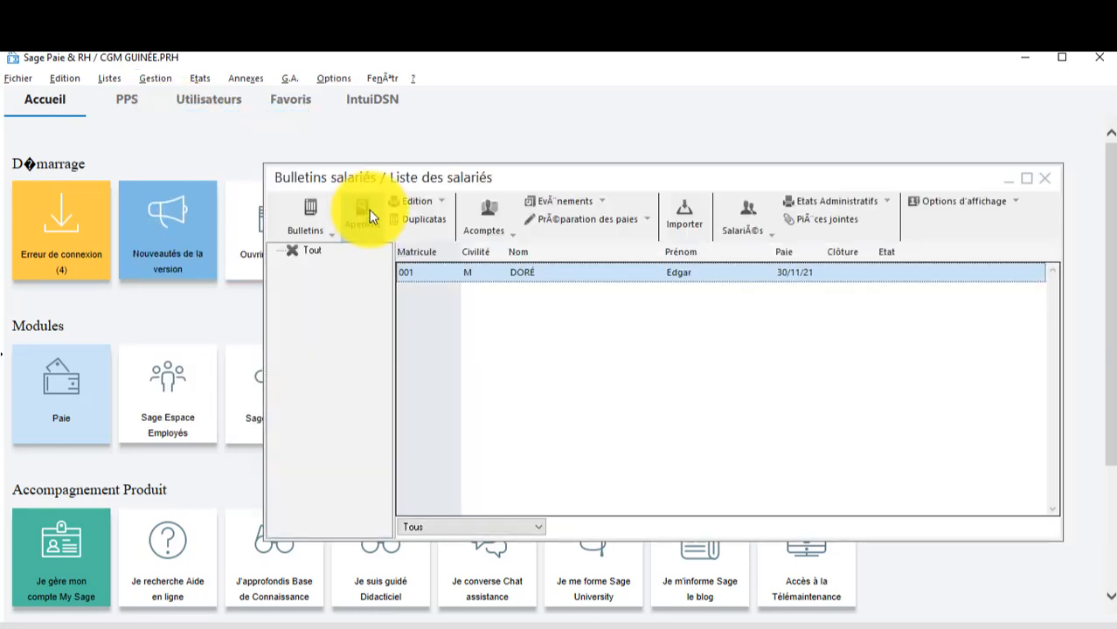
{"action": "double_click", "coordinate": [479, 273]}
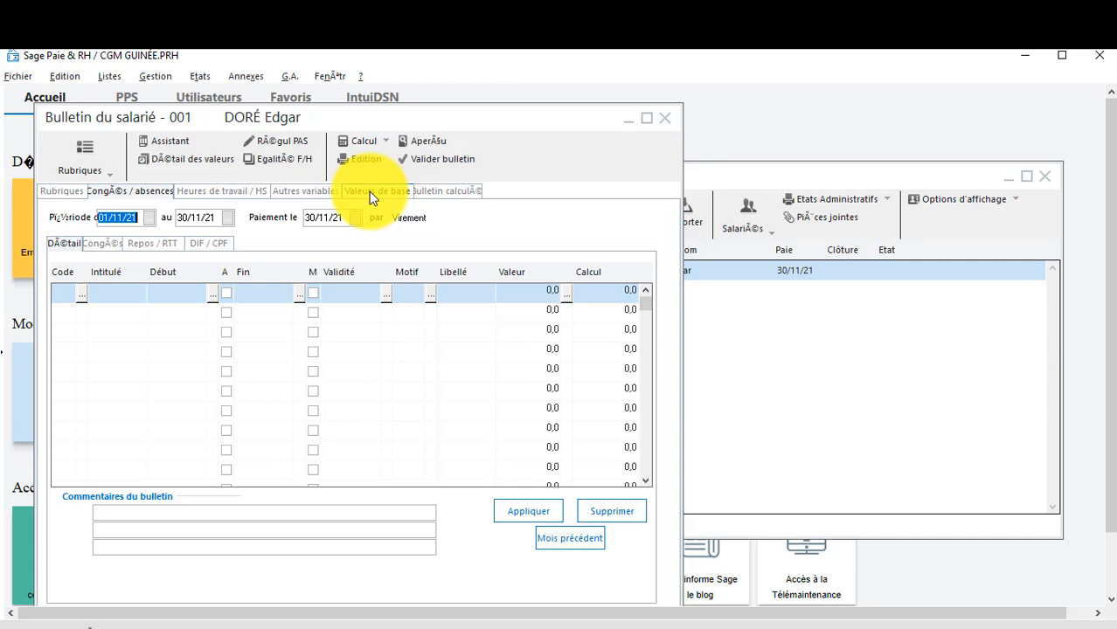
{"action": "left_click", "coordinate": [350, 136]}
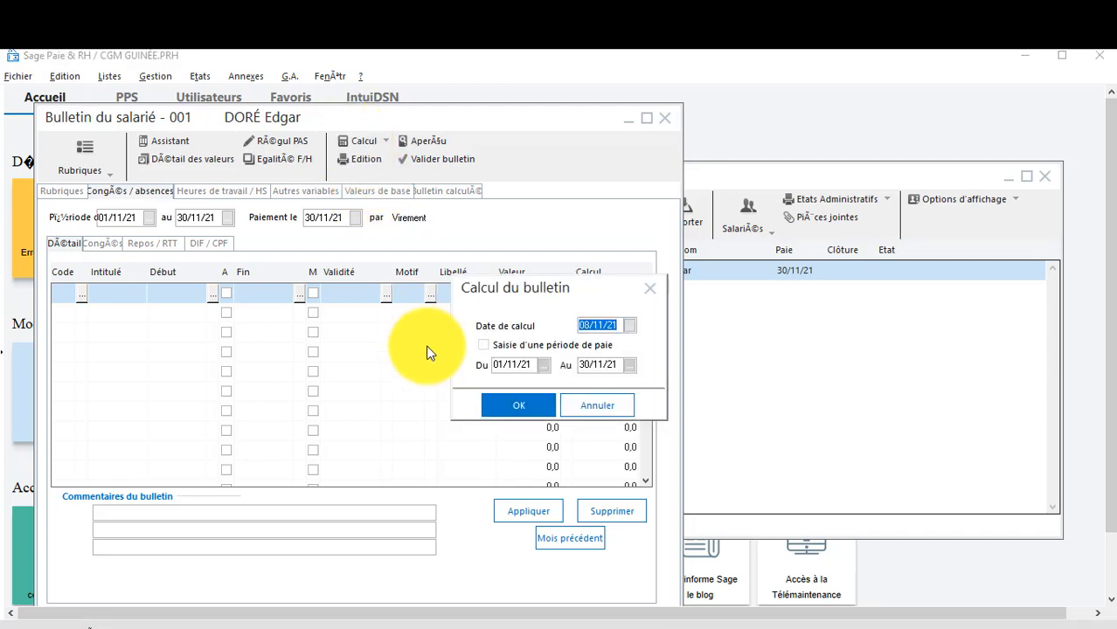
{"action": "left_click", "coordinate": [513, 402]}
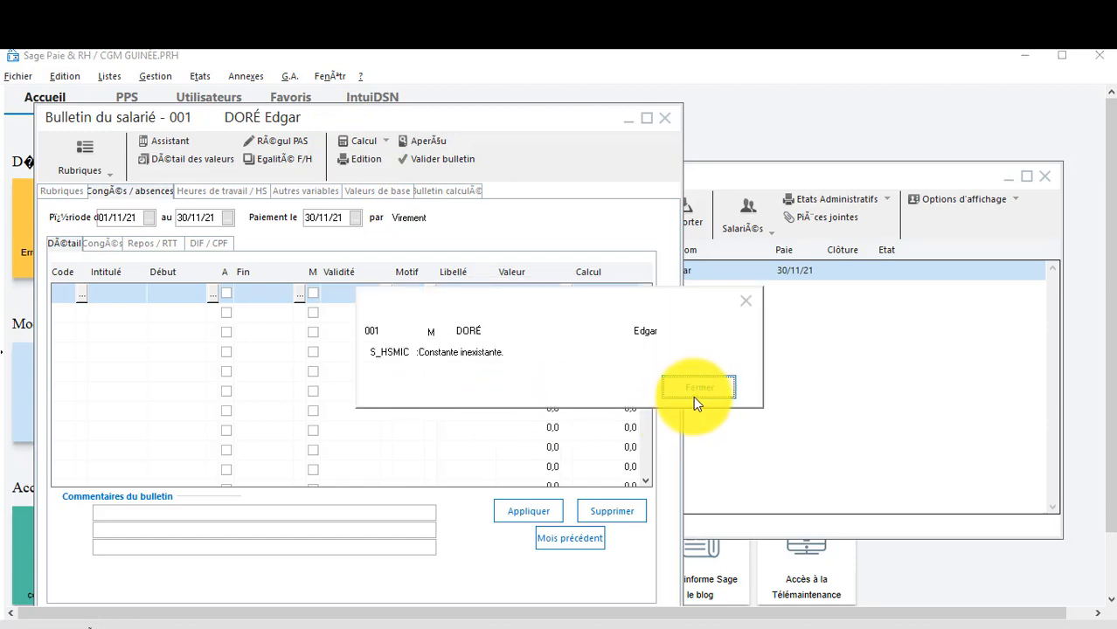
{"action": "left_click", "coordinate": [696, 396]}
{"action": "left_click", "coordinate": [698, 395]}
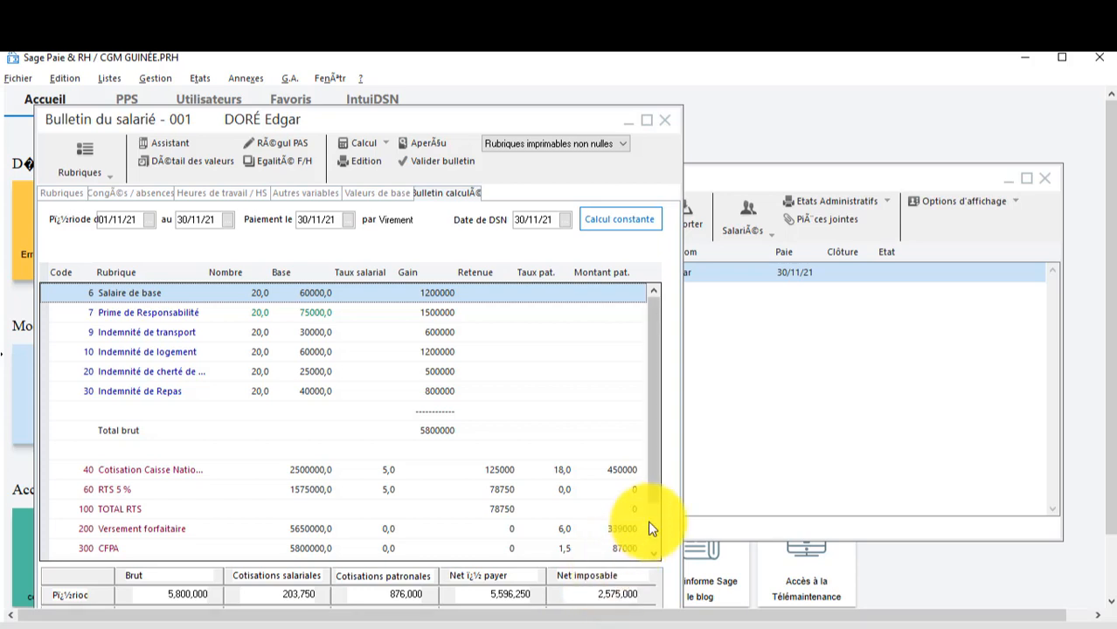
Try to set the base salary to 18000000 in the employee record's pay information while the payslip is open, and close the employee list.
{"action": "scroll", "coordinate": [661, 532], "scroll_direction": "down", "scroll_amount": 1}
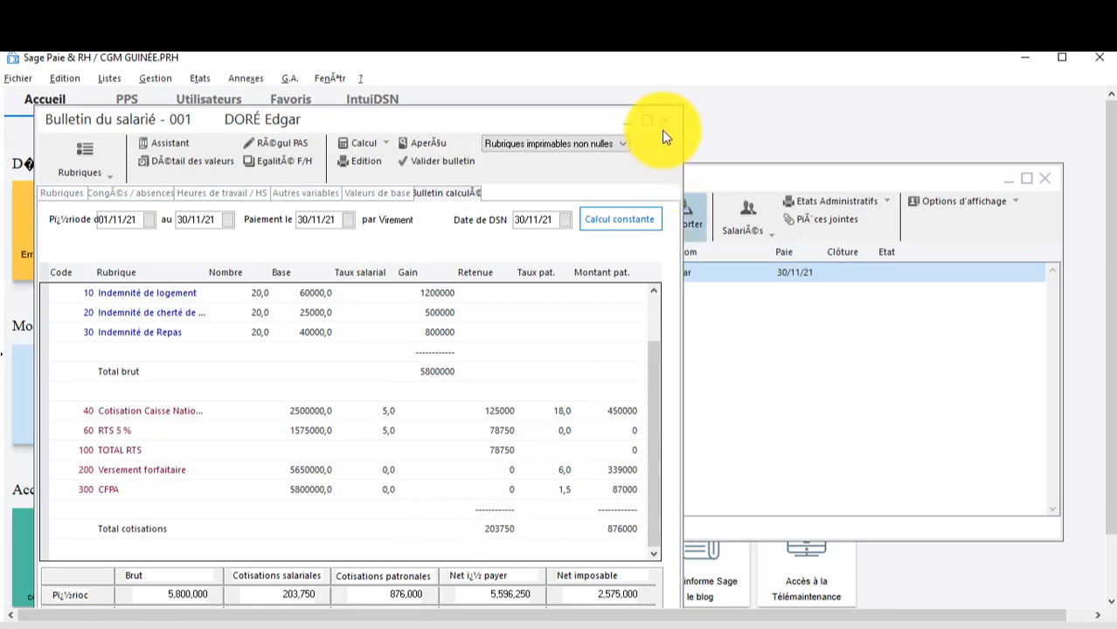
{"action": "left_click", "coordinate": [98, 75]}
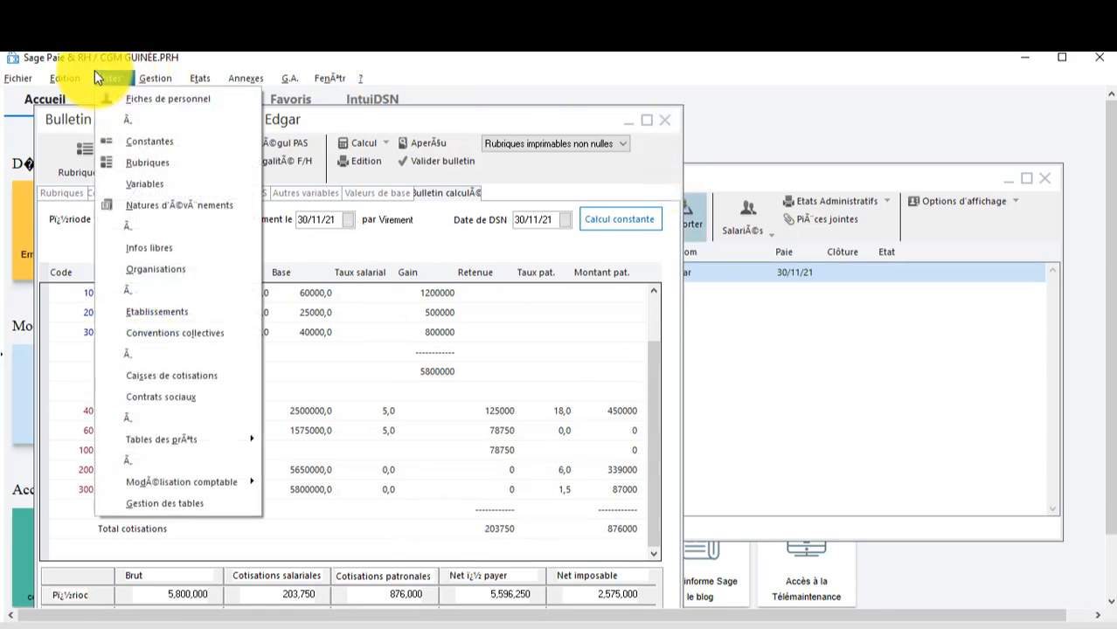
{"action": "left_click", "coordinate": [132, 95]}
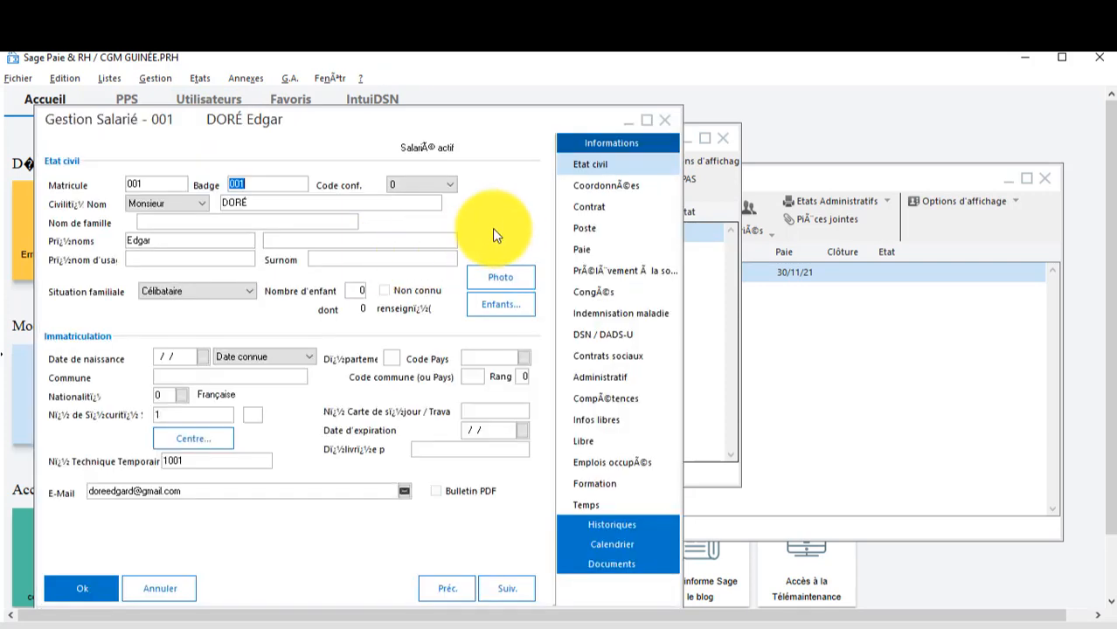
{"action": "left_click", "coordinate": [577, 251]}
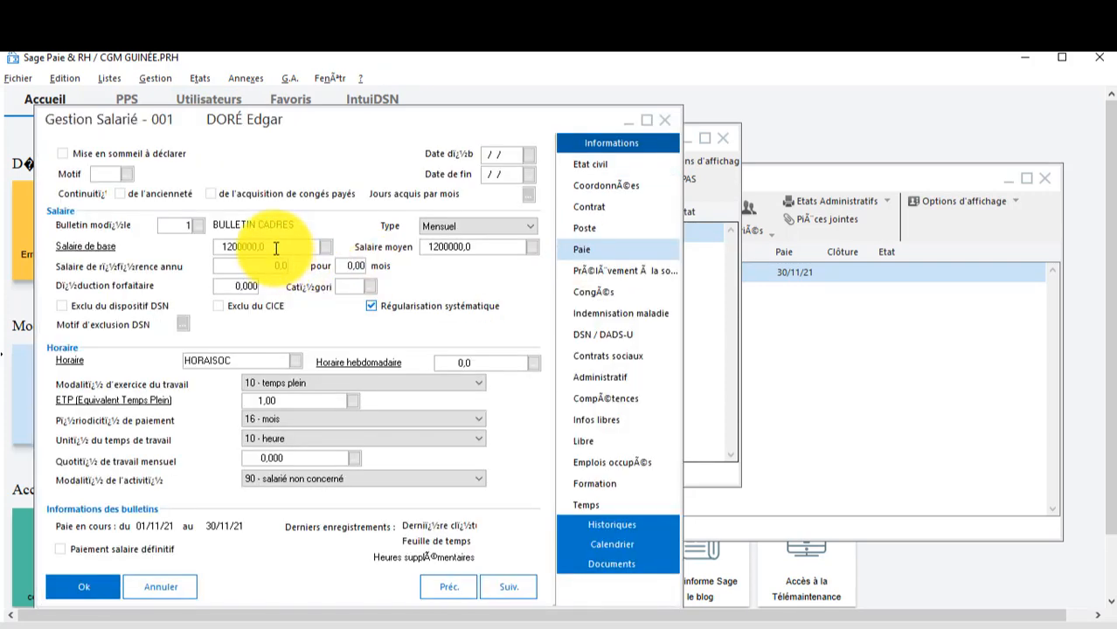
{"action": "left_click", "coordinate": [275, 248]}
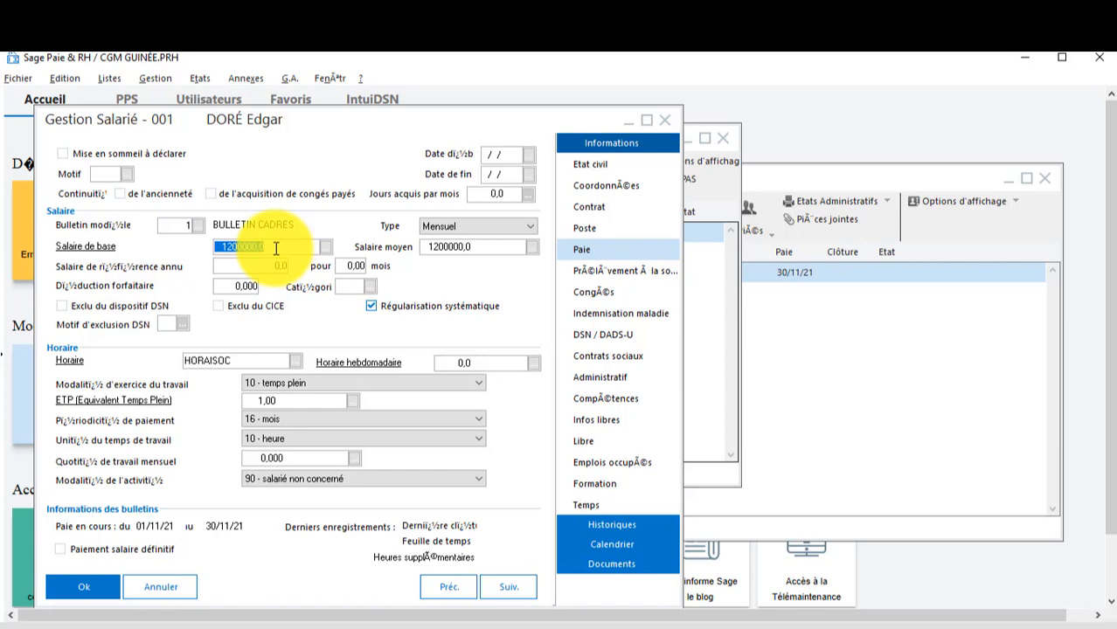
{"action": "type", "text": "18000000"}
{"action": "left_click", "coordinate": [84, 584]}
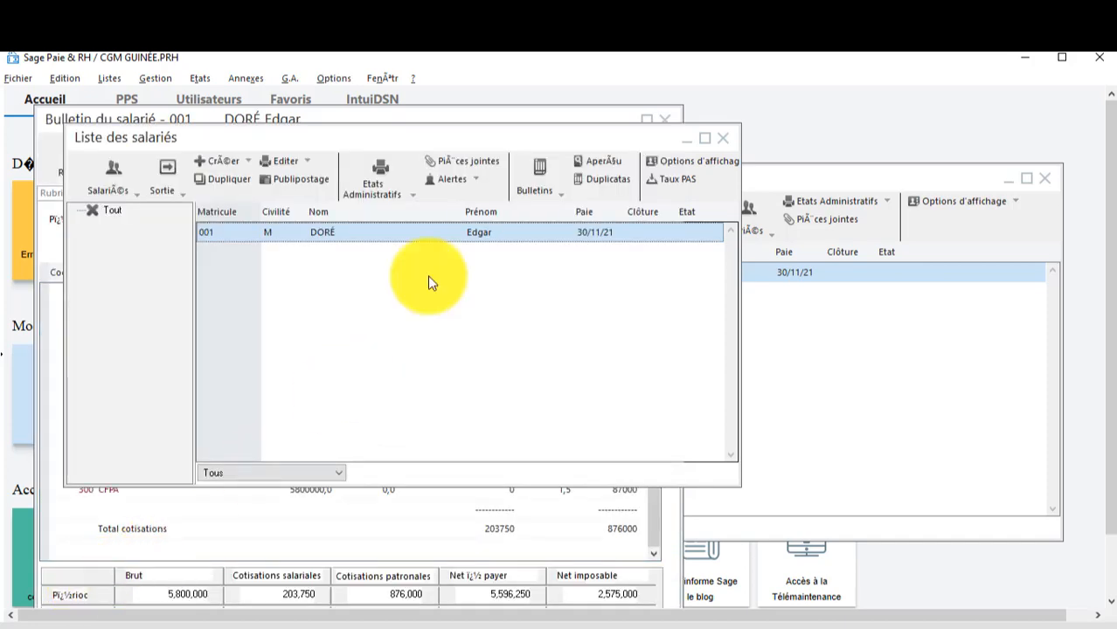
{"action": "left_click", "coordinate": [712, 137]}
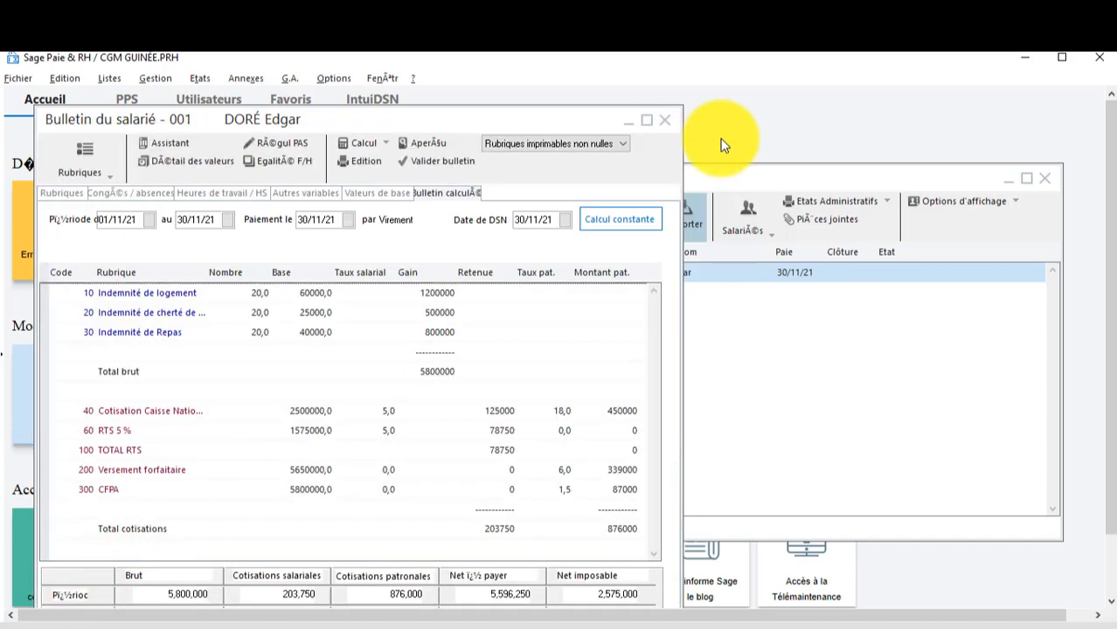
Close the payslip, set the base salary to 18000000 in the employee record's pay information and save the record.
{"action": "left_click", "coordinate": [664, 120]}
{"action": "left_click", "coordinate": [591, 430]}
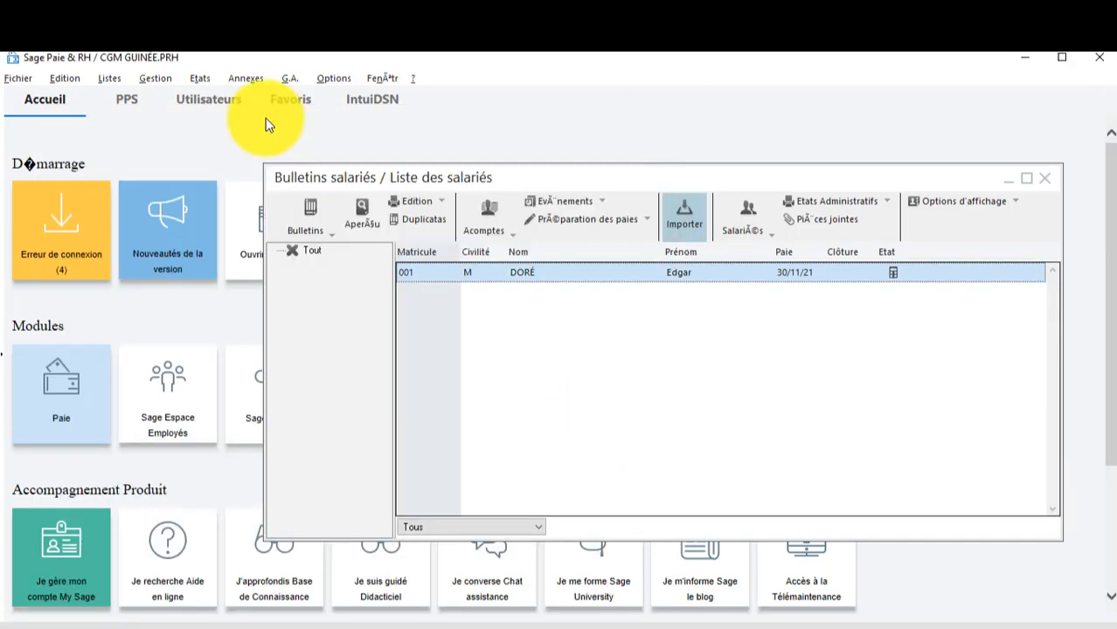
{"action": "left_click", "coordinate": [118, 79]}
{"action": "left_click", "coordinate": [132, 97]}
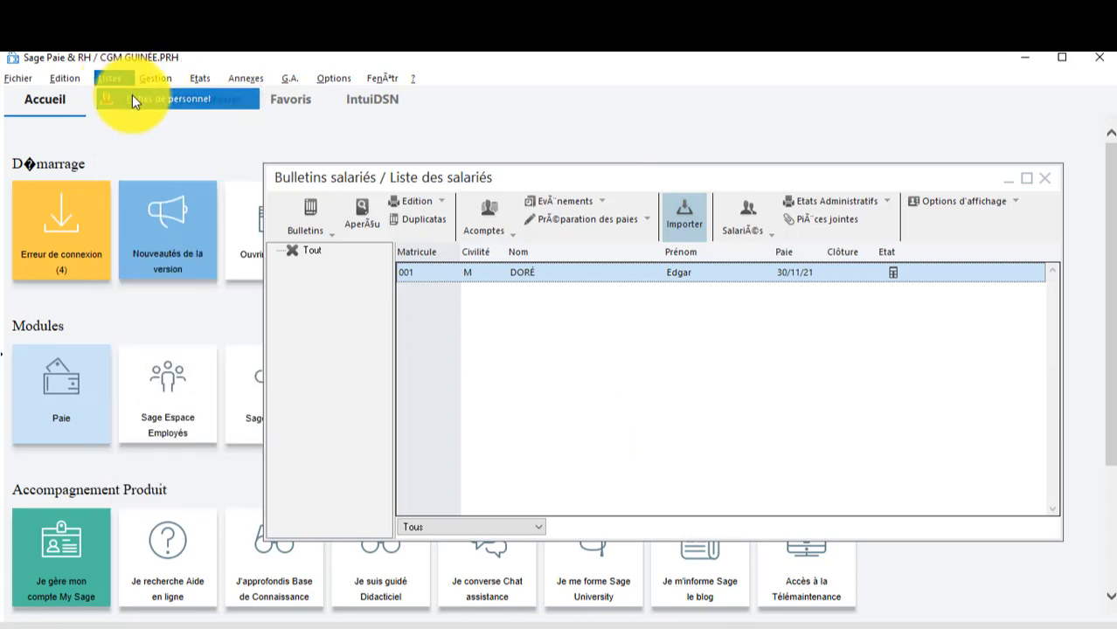
{"action": "double_click", "coordinate": [551, 245]}
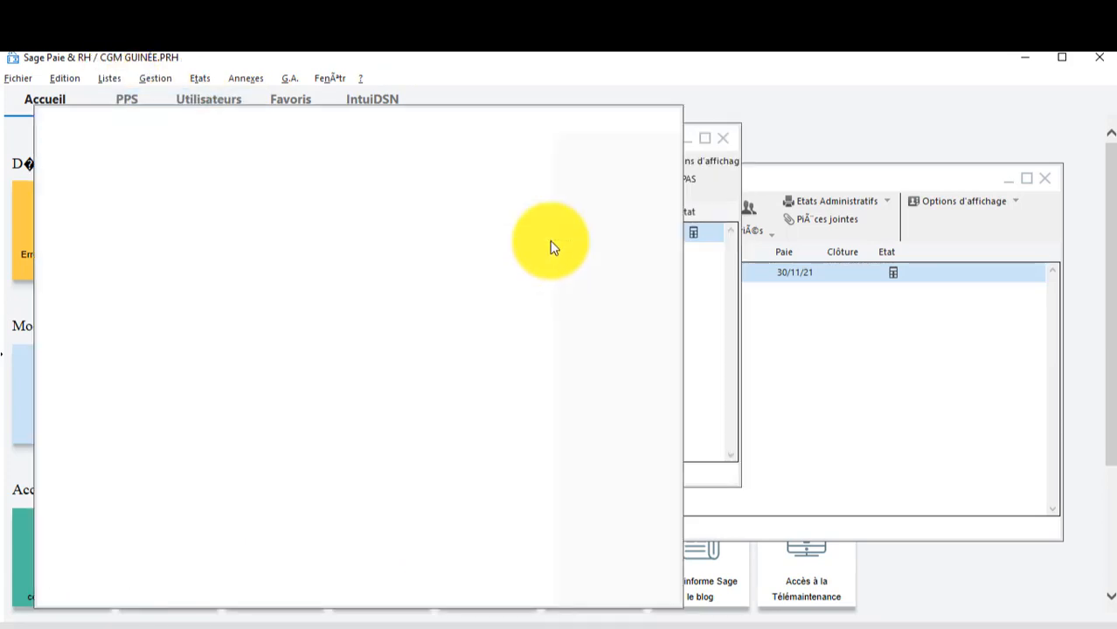
{"action": "left_click", "coordinate": [600, 248]}
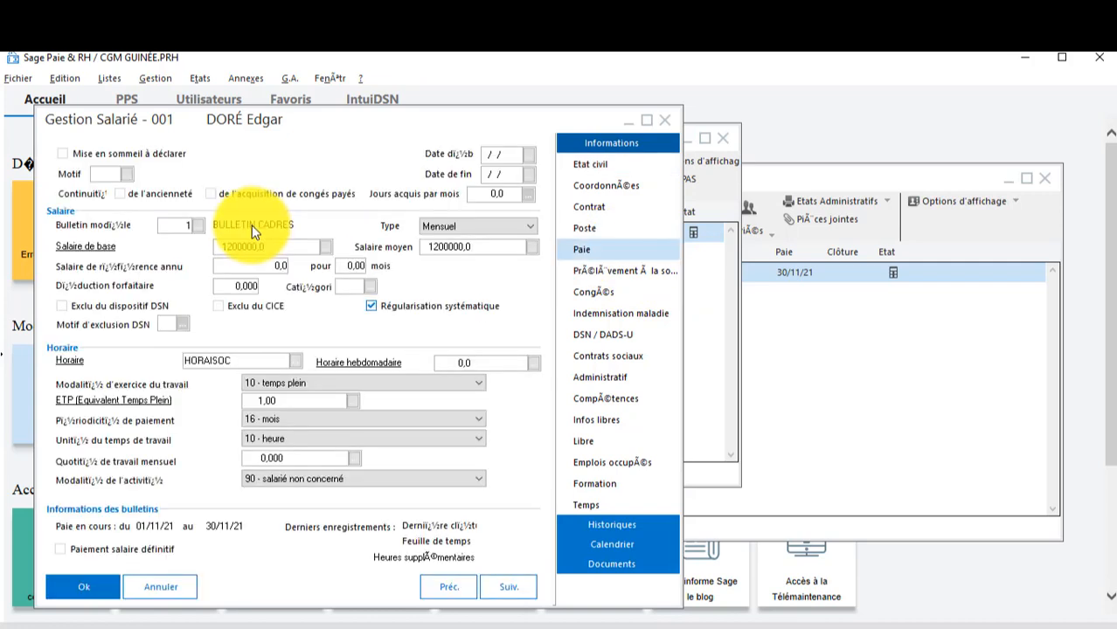
{"action": "left_click", "coordinate": [274, 246]}
{"action": "type", "text": "1"}
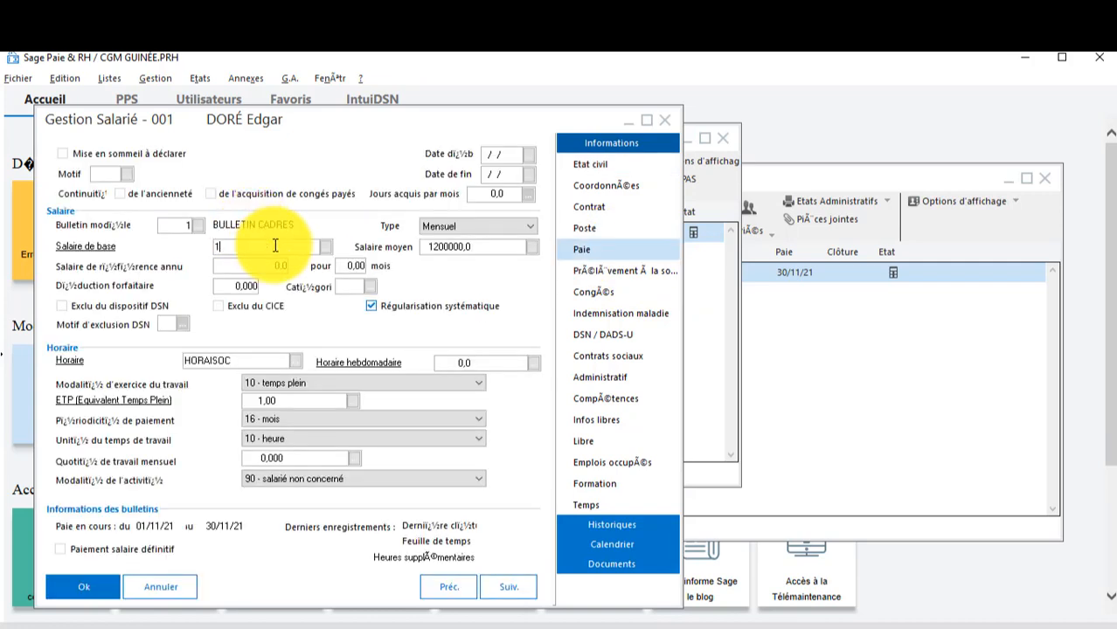
{"action": "type", "text": "8000000"}
{"action": "left_click", "coordinate": [108, 579]}
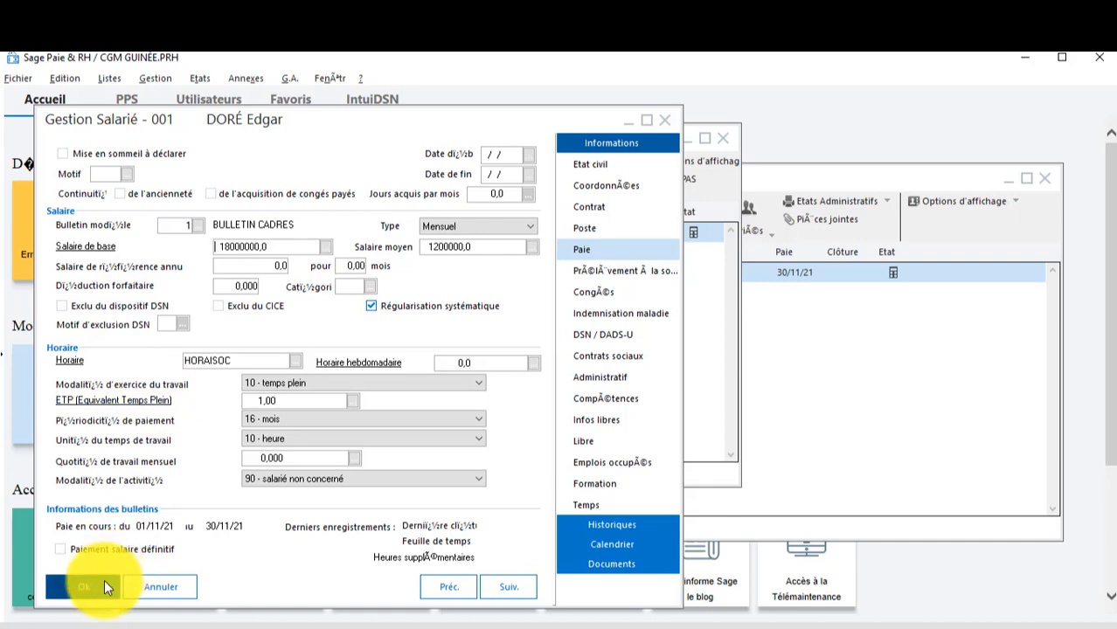
Check the saved base salary in the employee record's pay information, and close the record and both employee lists.
{"action": "double_click", "coordinate": [454, 247]}
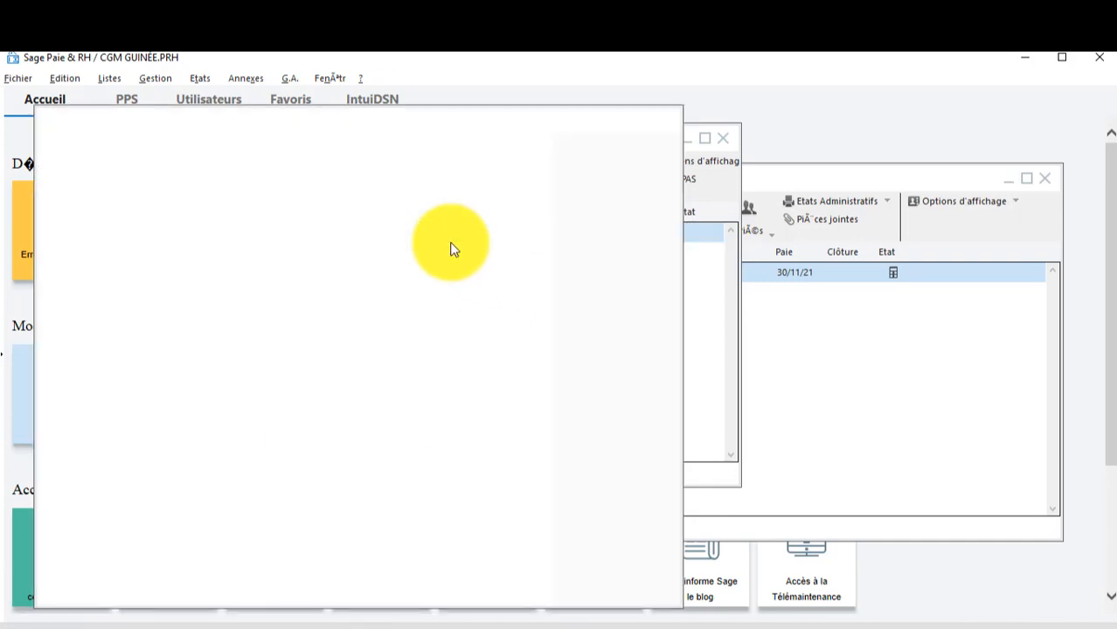
{"action": "left_click", "coordinate": [609, 252]}
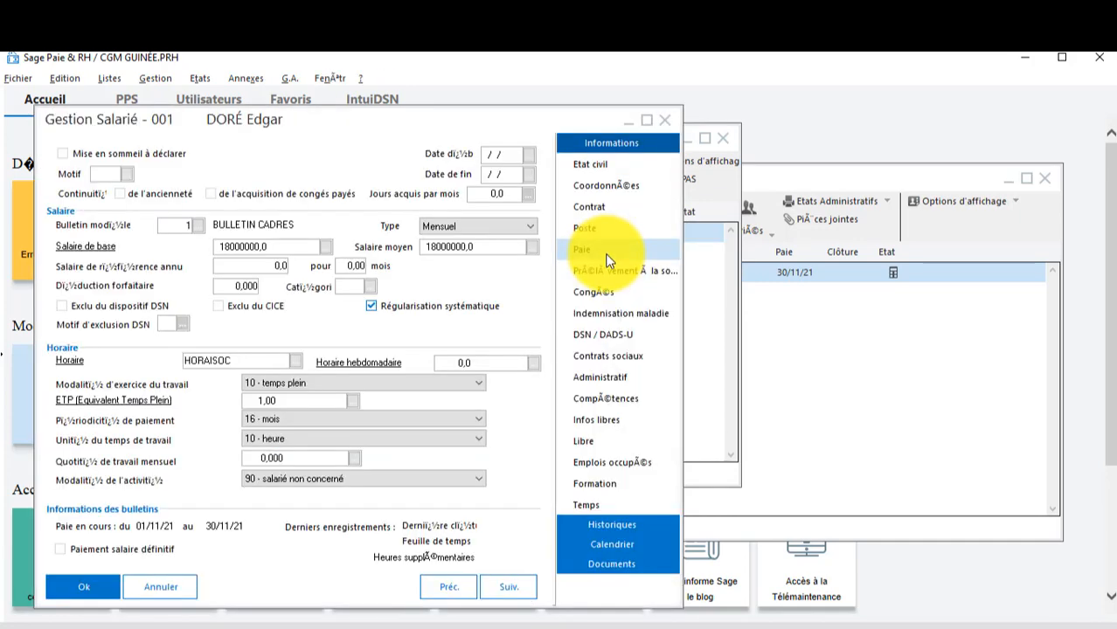
{"action": "left_click", "coordinate": [88, 593]}
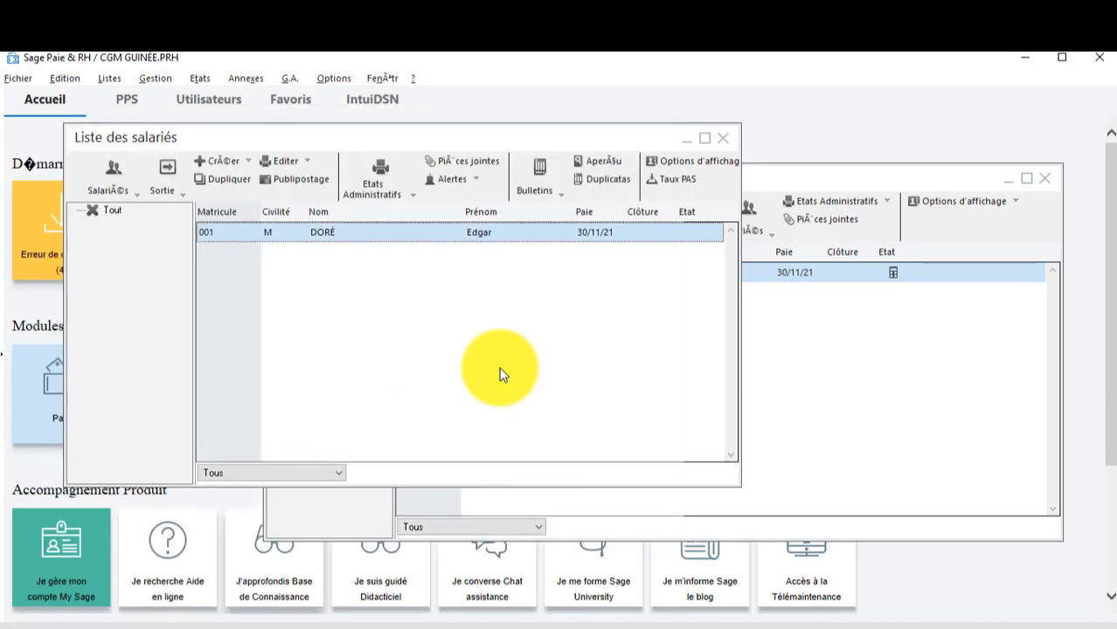
{"action": "left_click", "coordinate": [726, 137]}
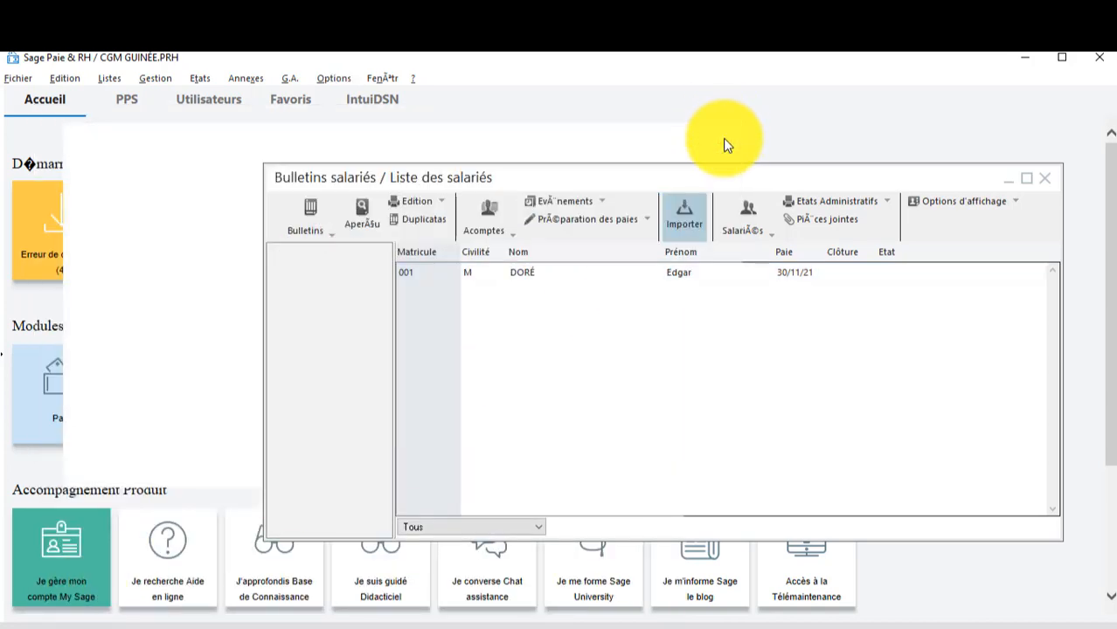
{"action": "left_click", "coordinate": [1048, 177]}
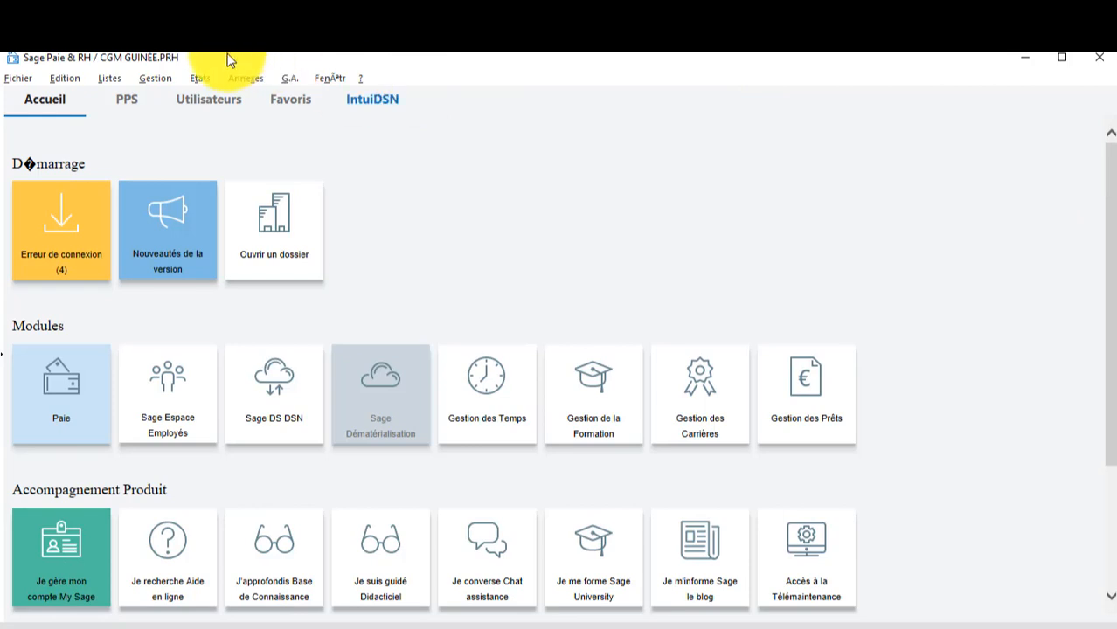
Reopen the employee's payslip and recalculate it for 01/11/21 to 30/11/21 with calculation date 08/11/21.
{"action": "left_click", "coordinate": [154, 78]}
{"action": "left_click", "coordinate": [174, 119]}
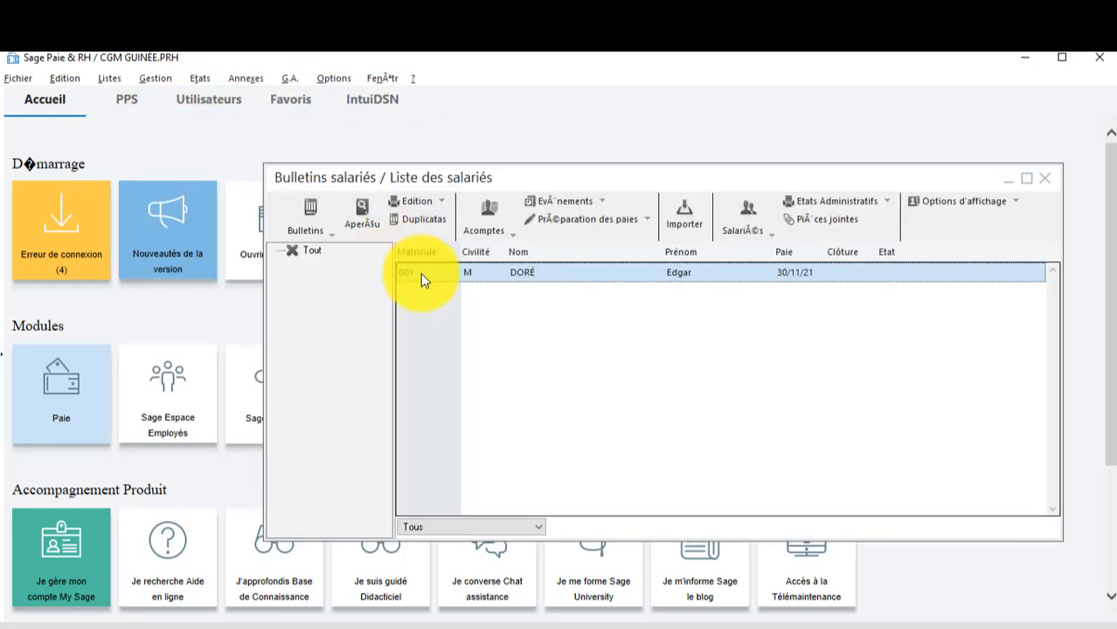
{"action": "double_click", "coordinate": [420, 273]}
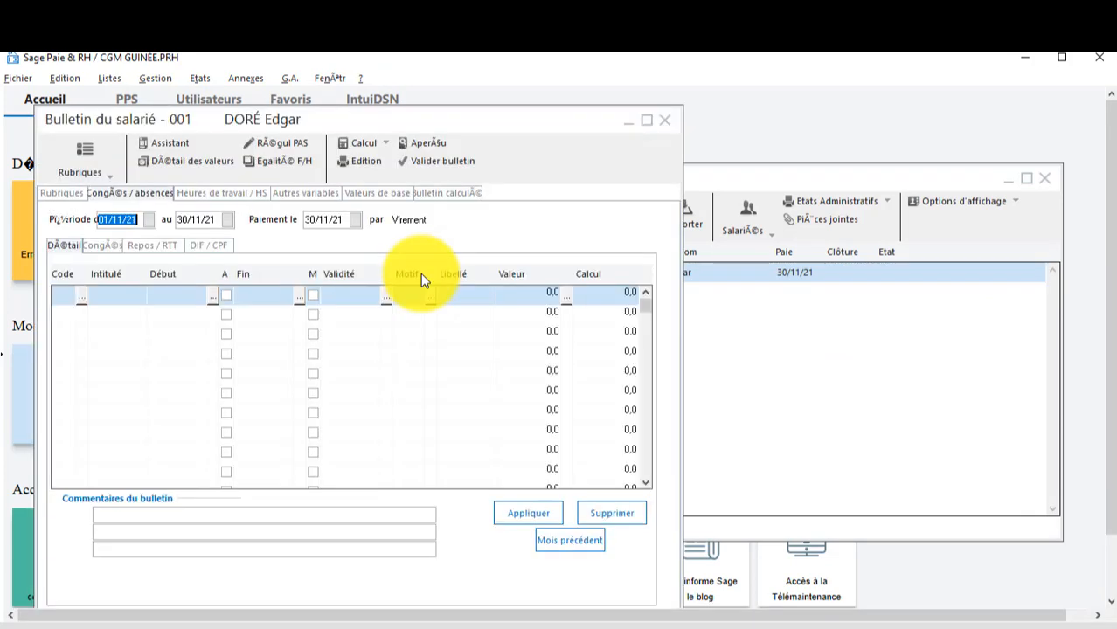
{"action": "left_click", "coordinate": [352, 145]}
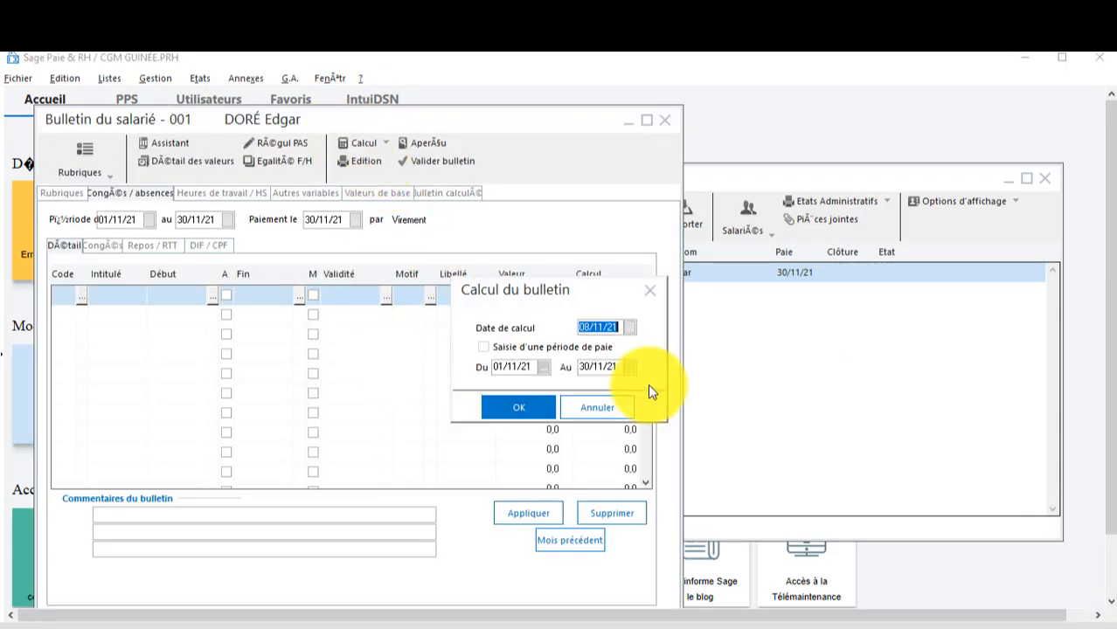
{"action": "left_click", "coordinate": [516, 408]}
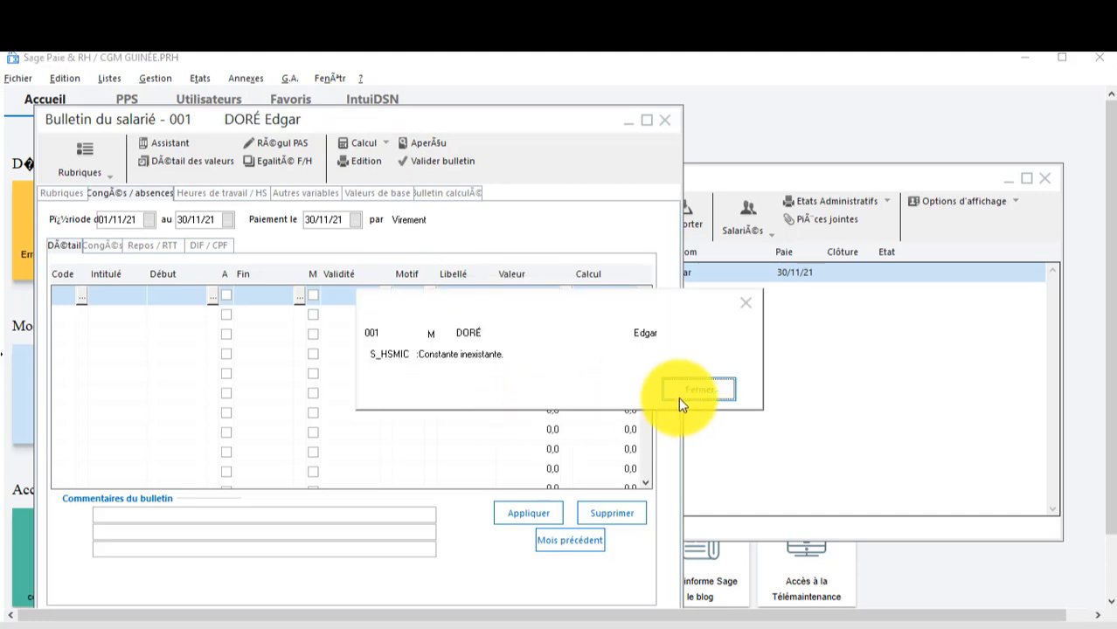
{"action": "left_click", "coordinate": [679, 397]}
{"action": "left_click", "coordinate": [679, 397]}
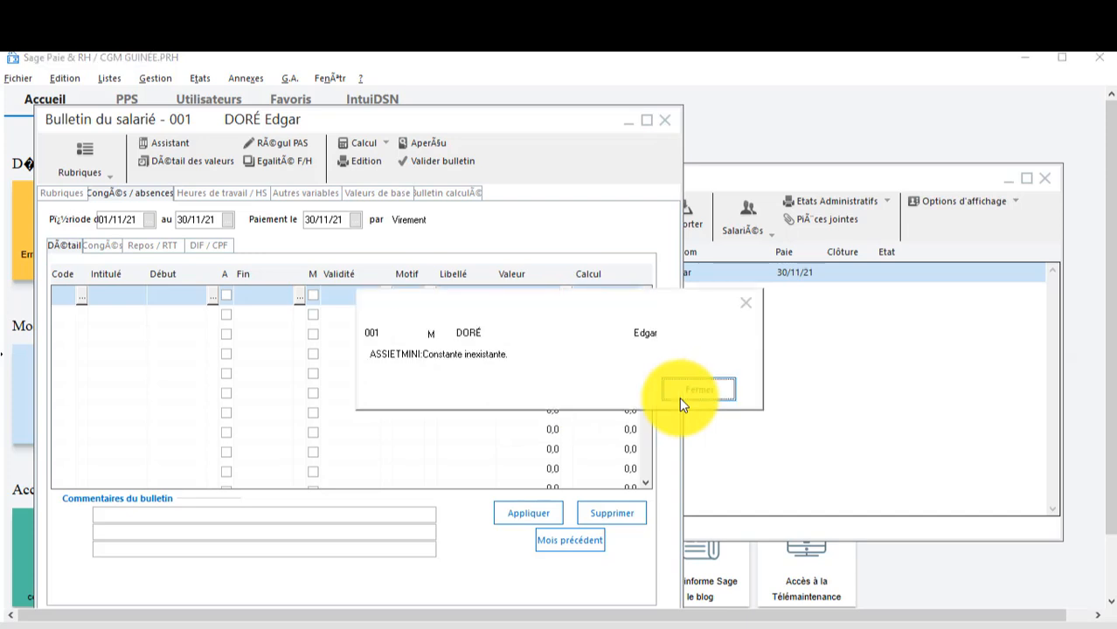
{"action": "left_click", "coordinate": [679, 397]}
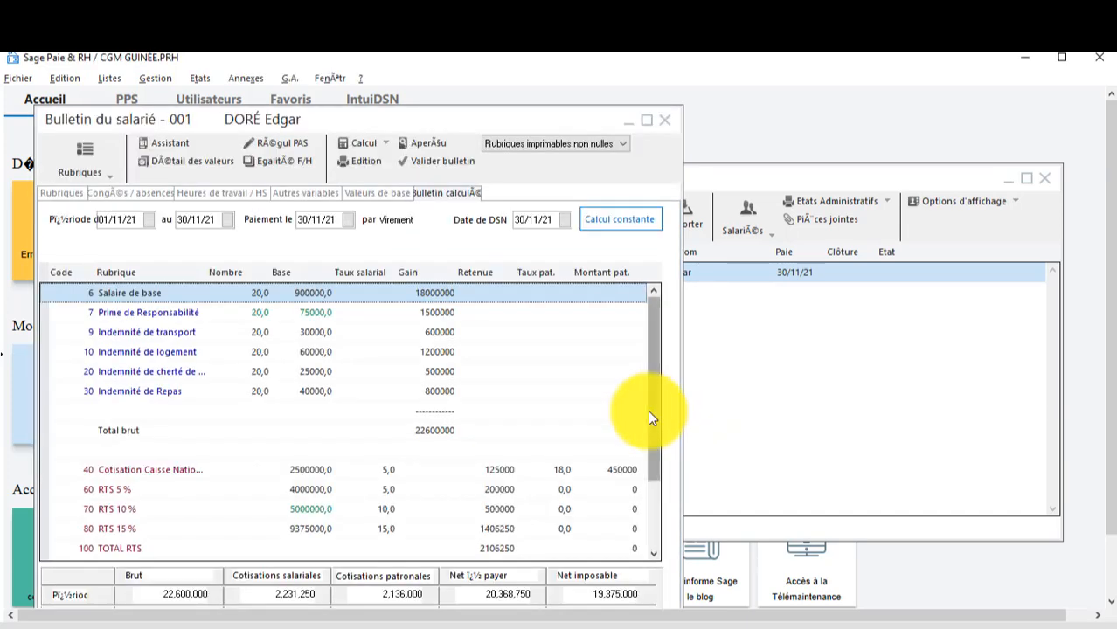
Review the calculated payslip's earnings, RTS brackets, contributions and totals.
{"action": "left_click_drag", "start_coordinate": [653, 410], "coordinate": [660, 581]}
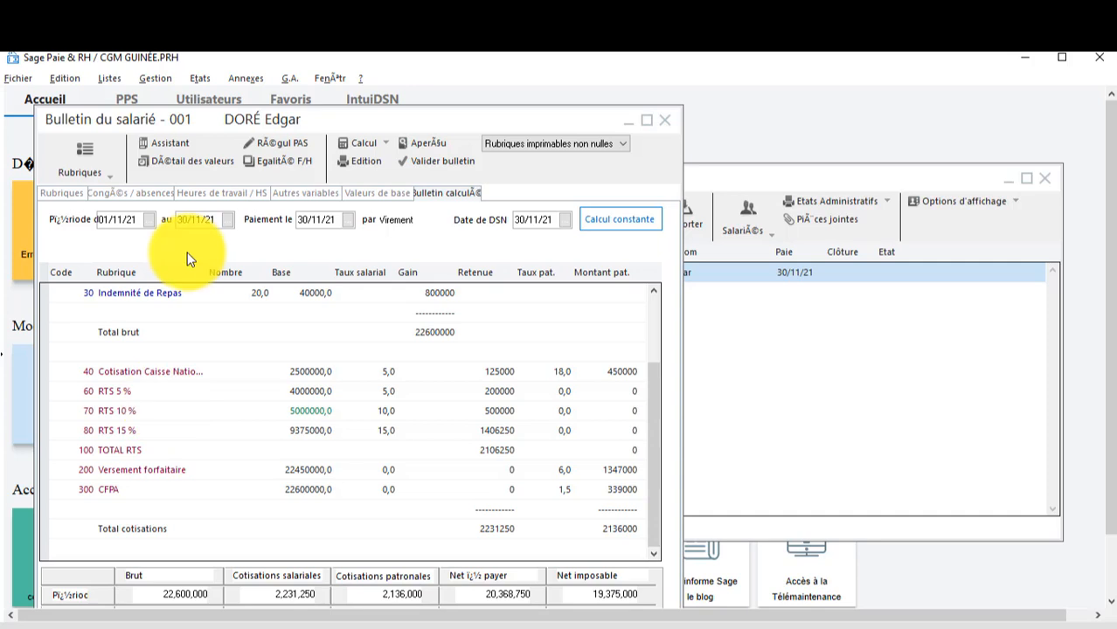
{"action": "scroll", "coordinate": [653, 324], "scroll_direction": "up", "scroll_amount": 2}
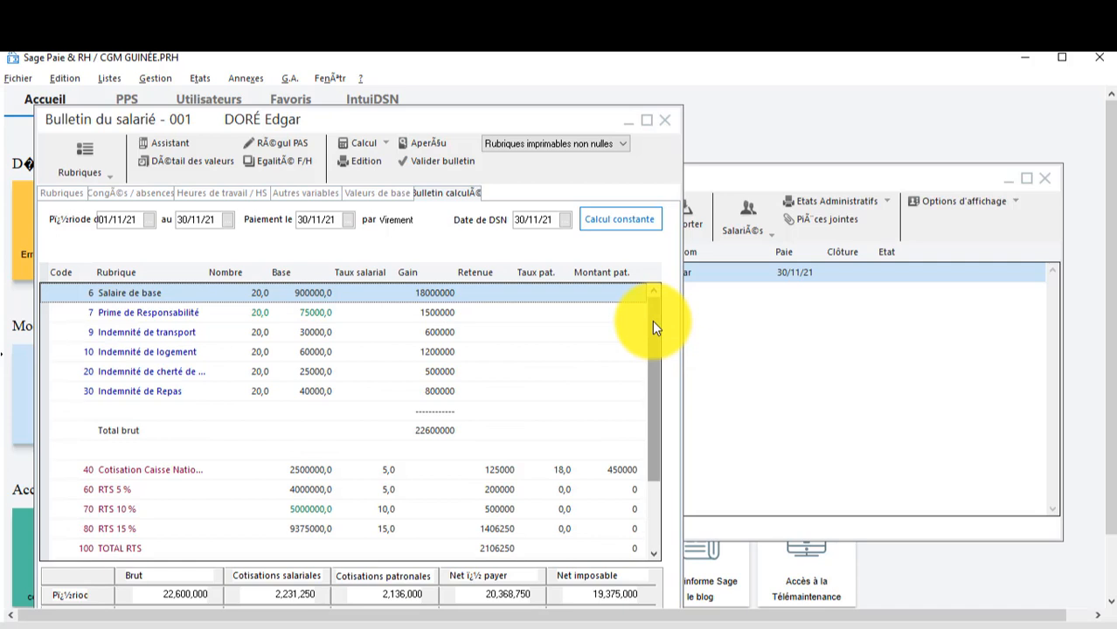
{"action": "scroll", "coordinate": [653, 333], "scroll_direction": "down", "scroll_amount": 2}
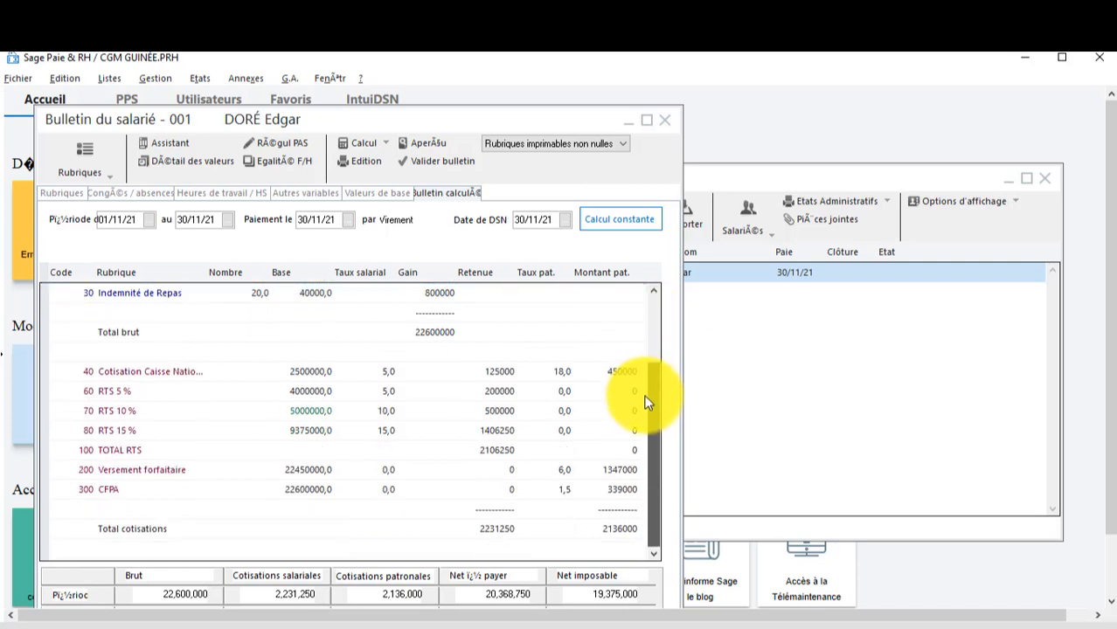
{"action": "scroll", "coordinate": [647, 424], "scroll_direction": "up", "scroll_amount": 2}
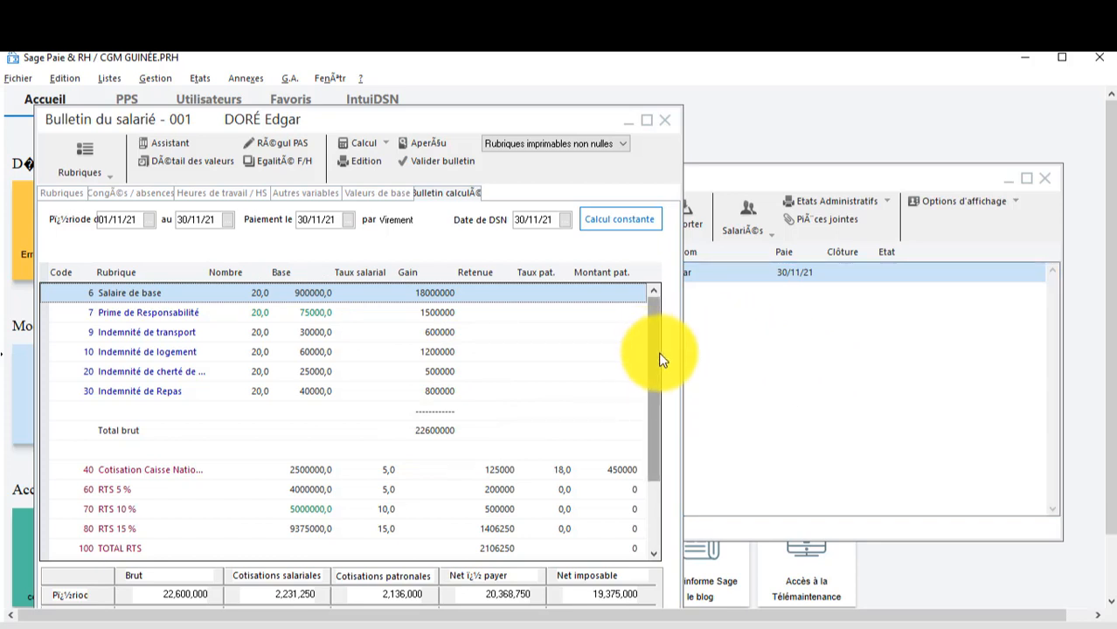
{"action": "scroll", "coordinate": [666, 387], "scroll_direction": "down", "scroll_amount": 2}
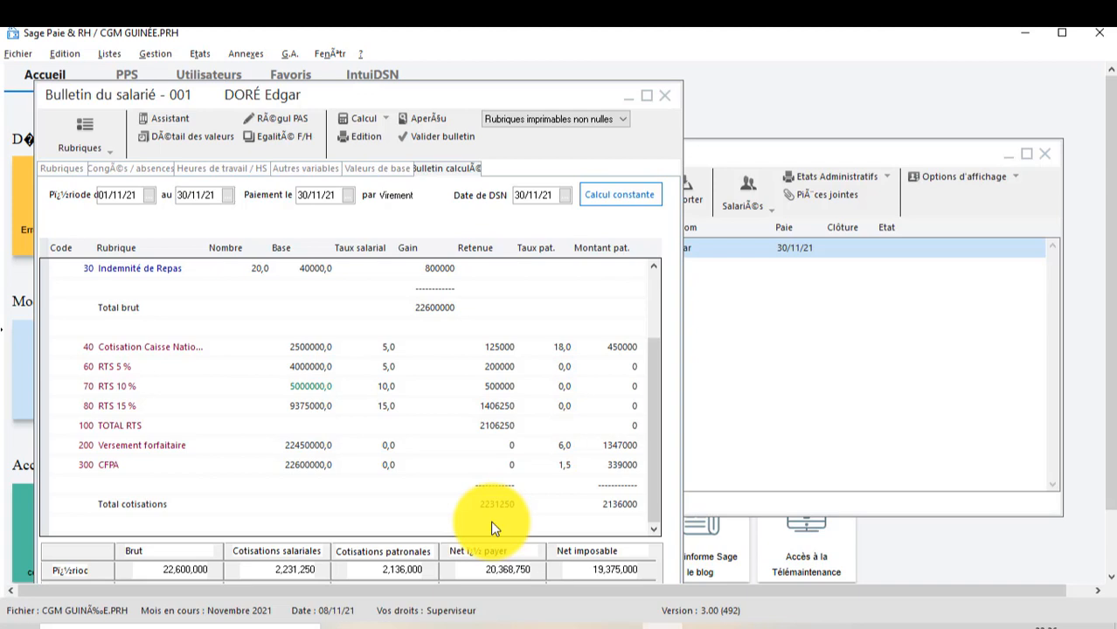
Set Heures d'absence (HA06) to 3 in the payslip's monthly variables, and recalculate the payslip with calculation date 08/11/21.
{"action": "left_click", "coordinate": [371, 168]}
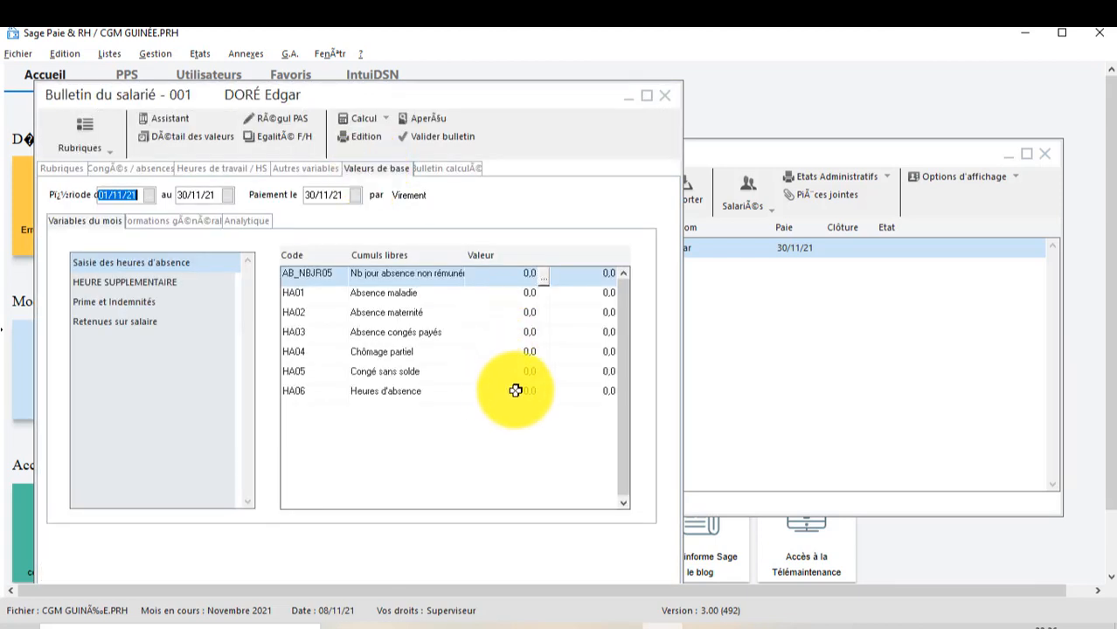
{"action": "left_click", "coordinate": [518, 390]}
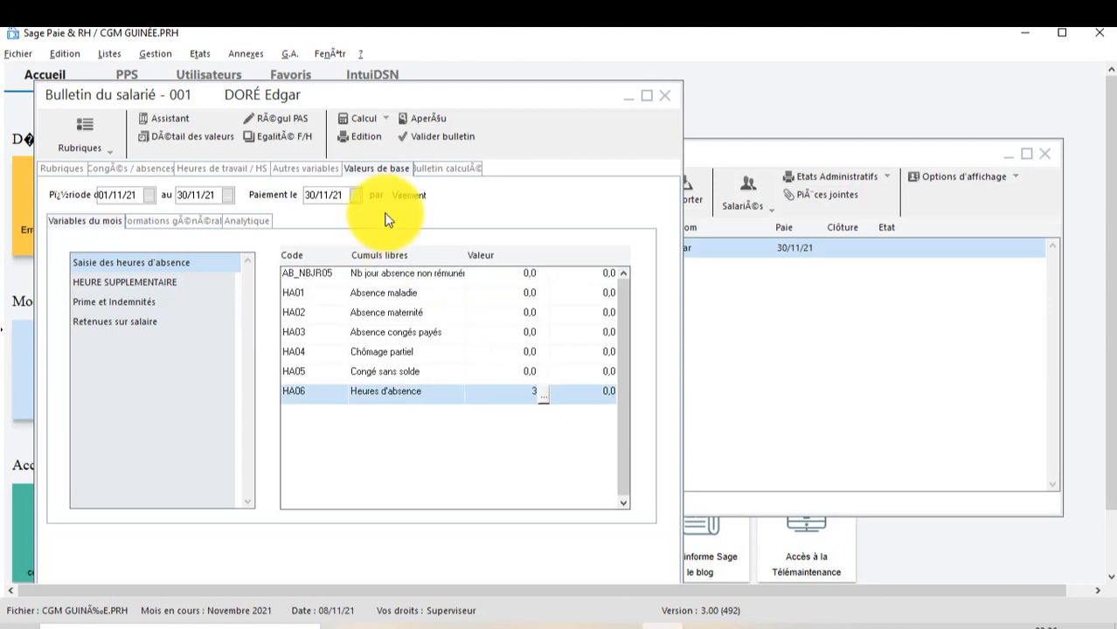
{"action": "left_click", "coordinate": [350, 118]}
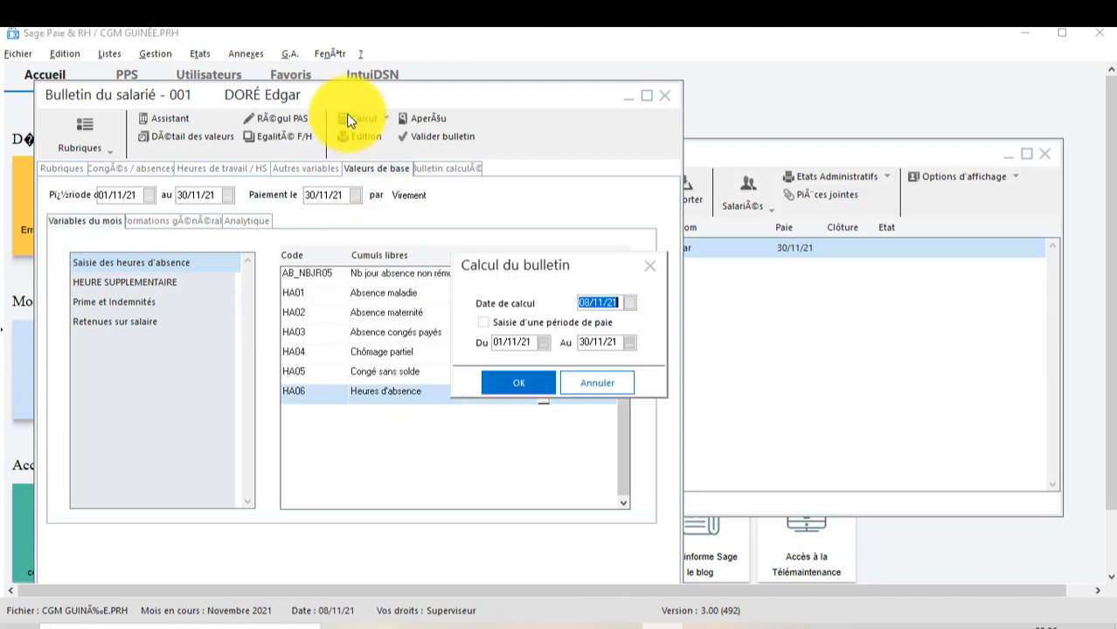
{"action": "left_click", "coordinate": [516, 384]}
{"action": "left_click", "coordinate": [681, 369]}
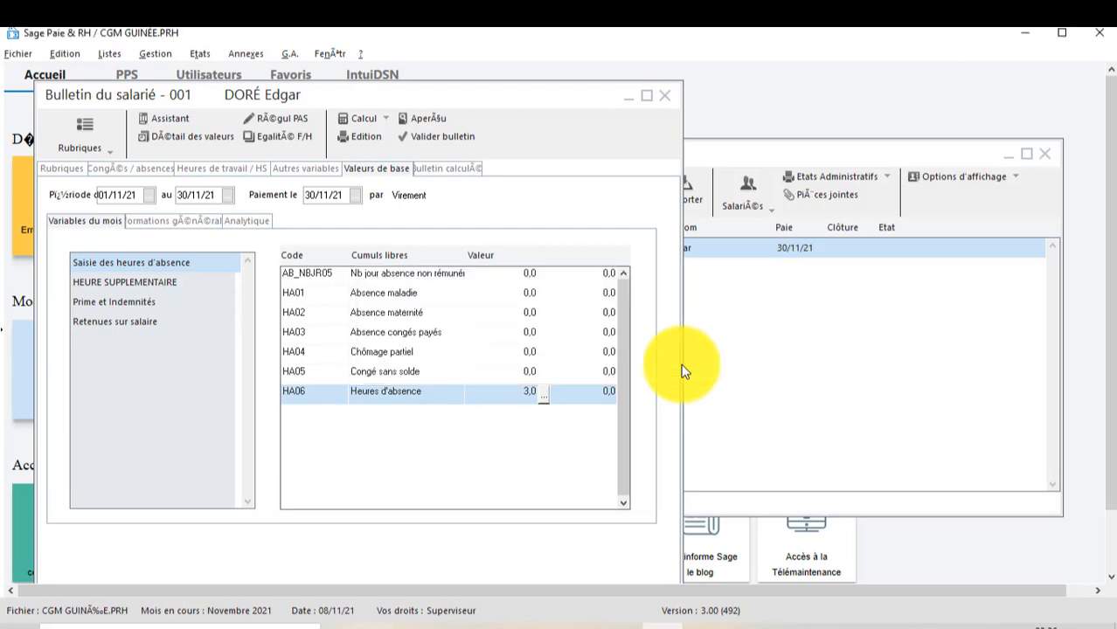
{"action": "left_click", "coordinate": [682, 370]}
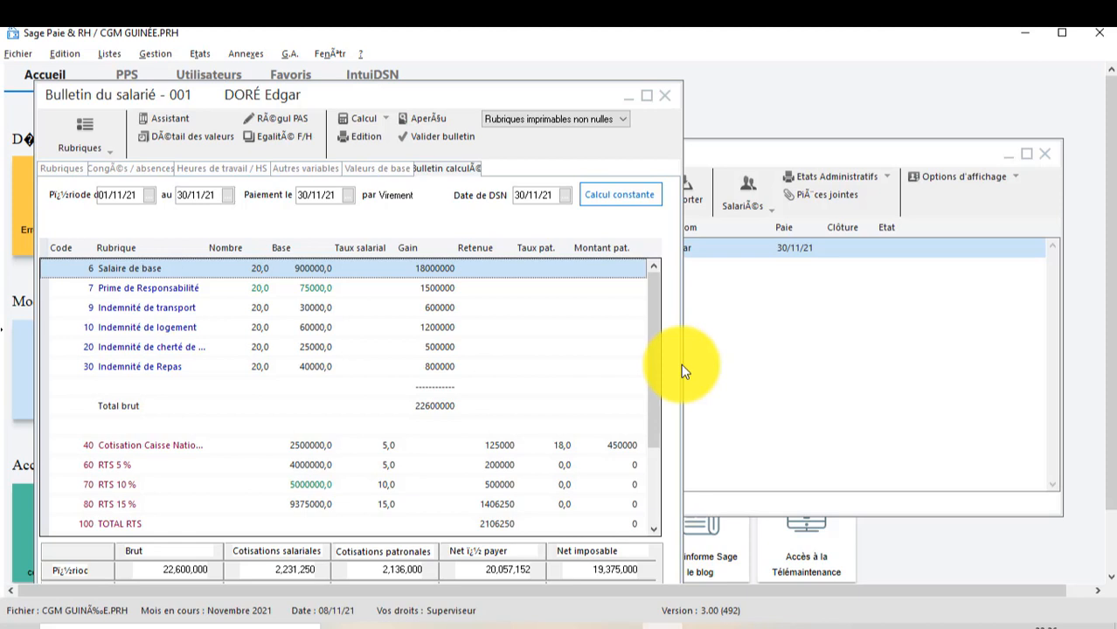
{"action": "left_click_drag", "start_coordinate": [648, 367], "coordinate": [661, 477]}
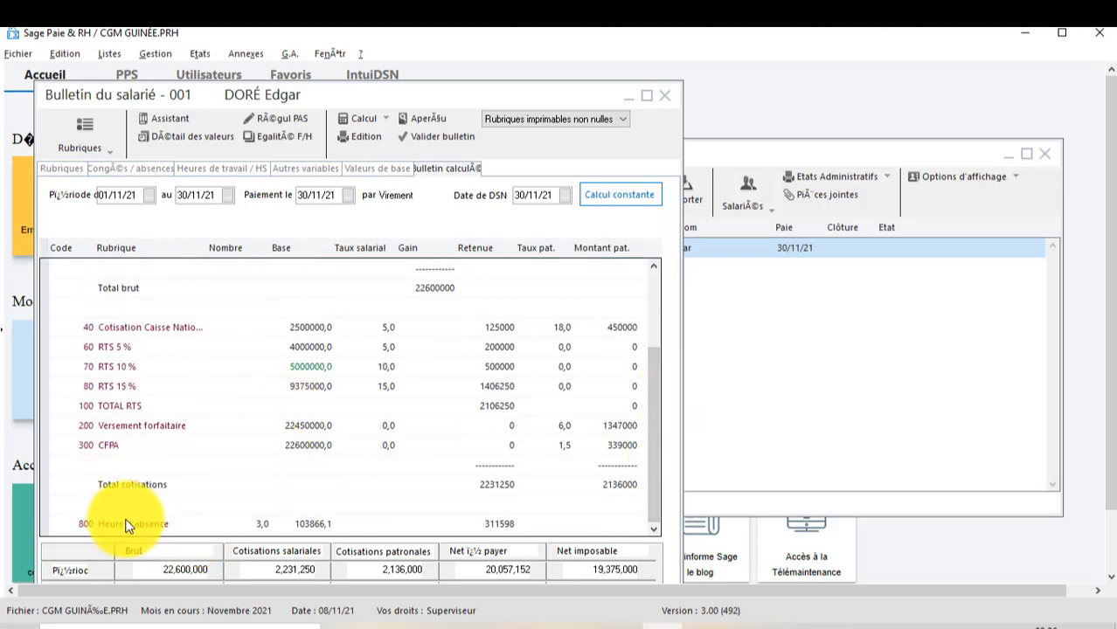